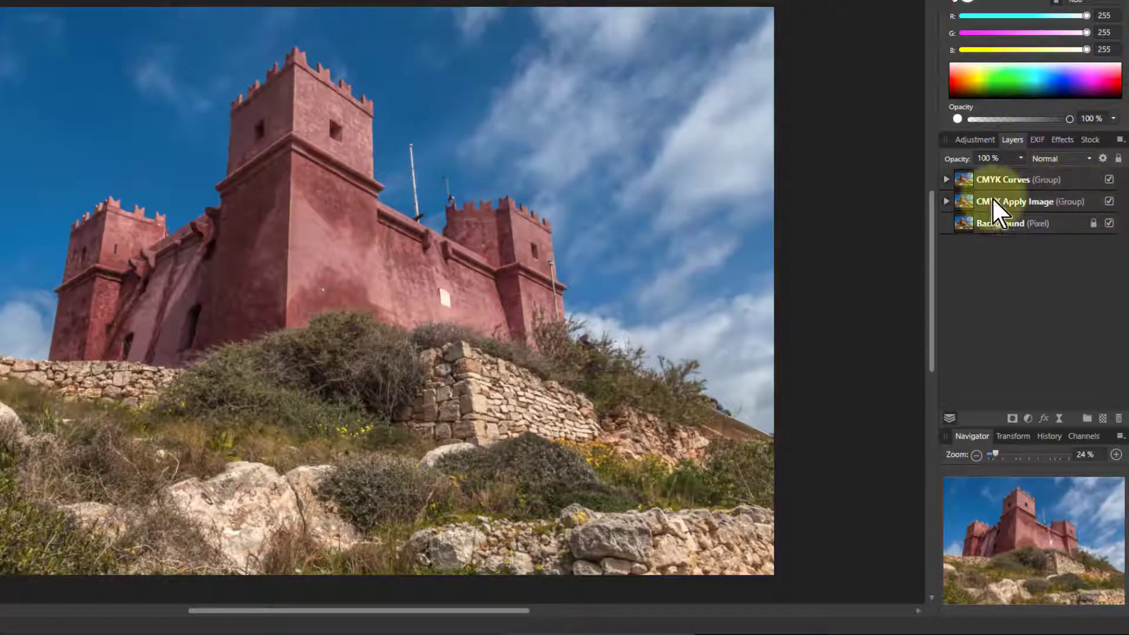
- Expand the CMYK Curves group in the Layers panel to list its C, M, Y and K layers
{"action": "left_click", "coordinate": [947, 179]}
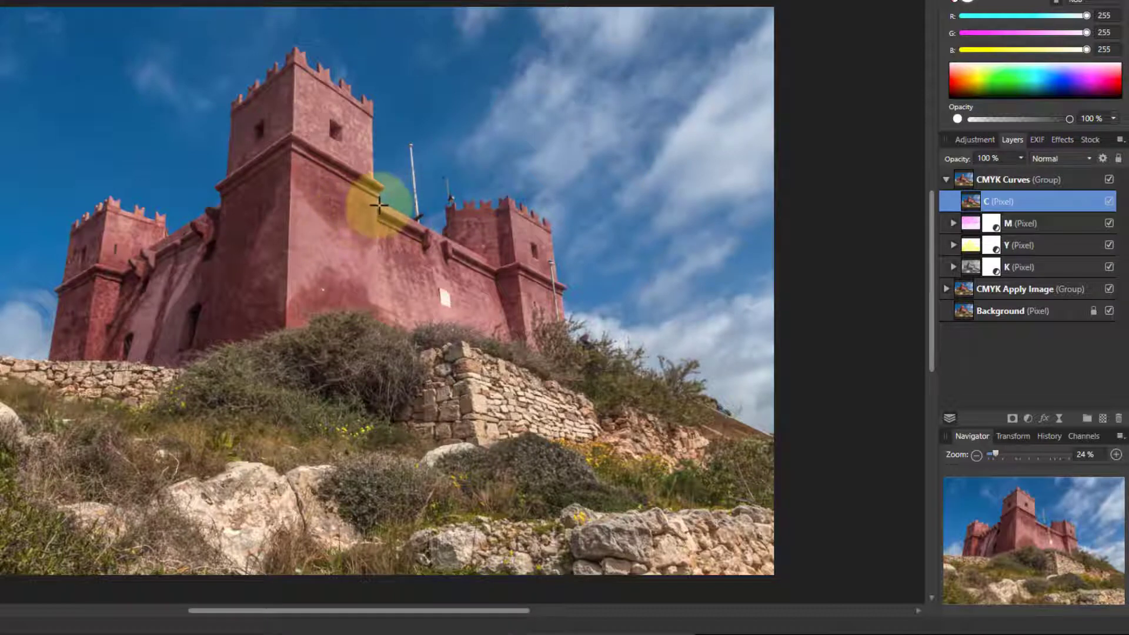
- Add a Curves adjustment to the C layer and switch it to CMYK
{"action": "left_click", "coordinate": [1008, 232]}
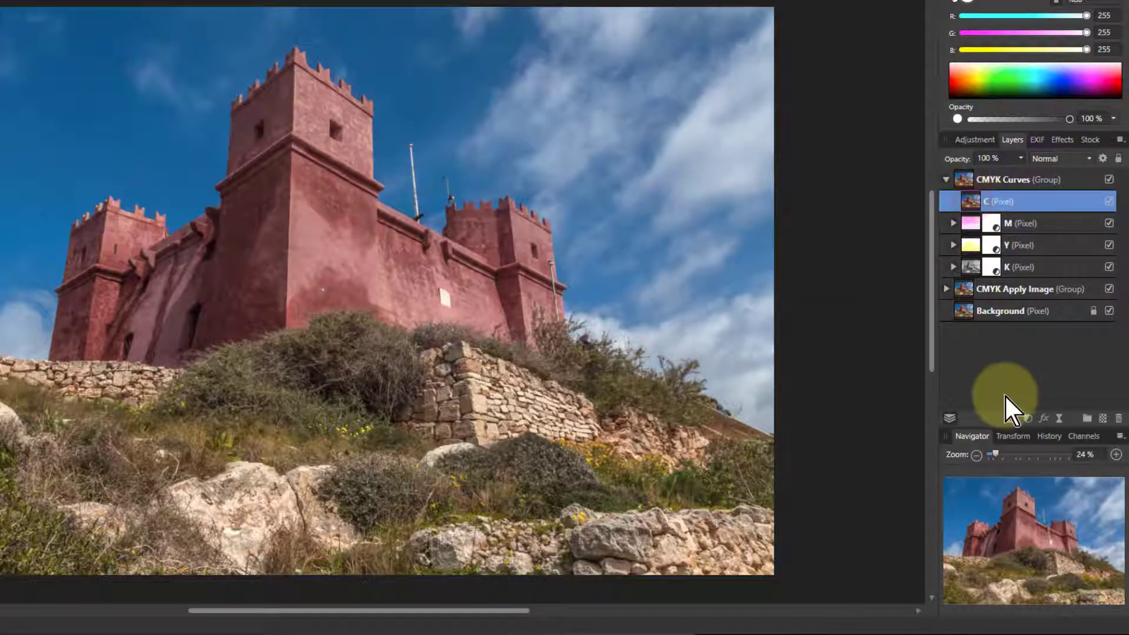
{"action": "left_click", "coordinate": [1027, 418]}
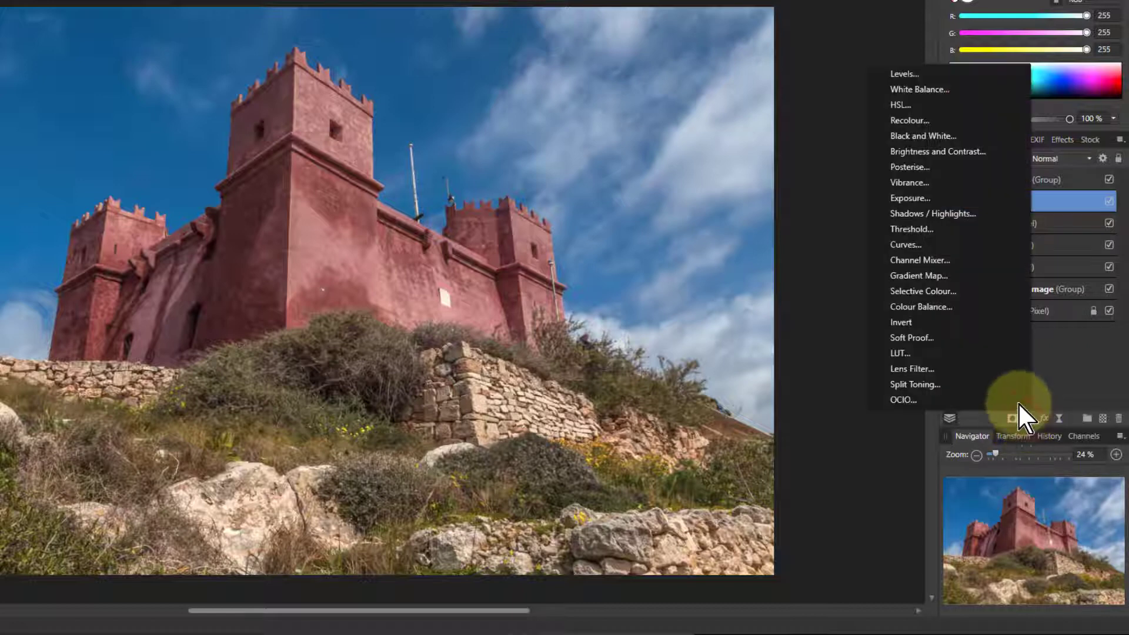
{"action": "left_click", "coordinate": [905, 246]}
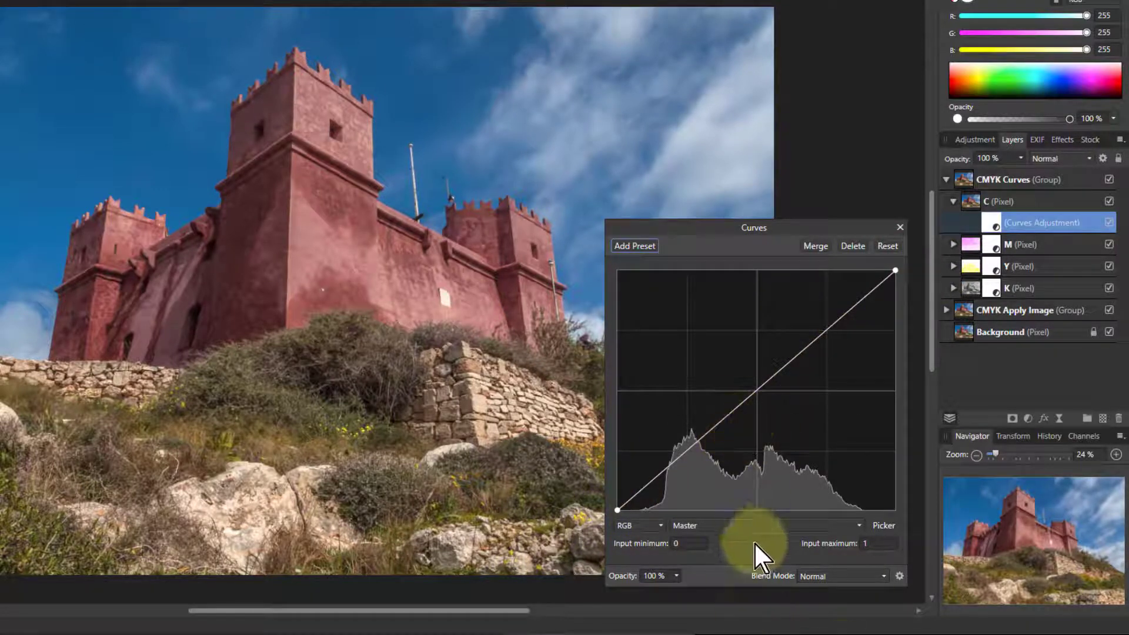
{"action": "left_click", "coordinate": [637, 525]}
{"action": "left_click", "coordinate": [636, 572]}
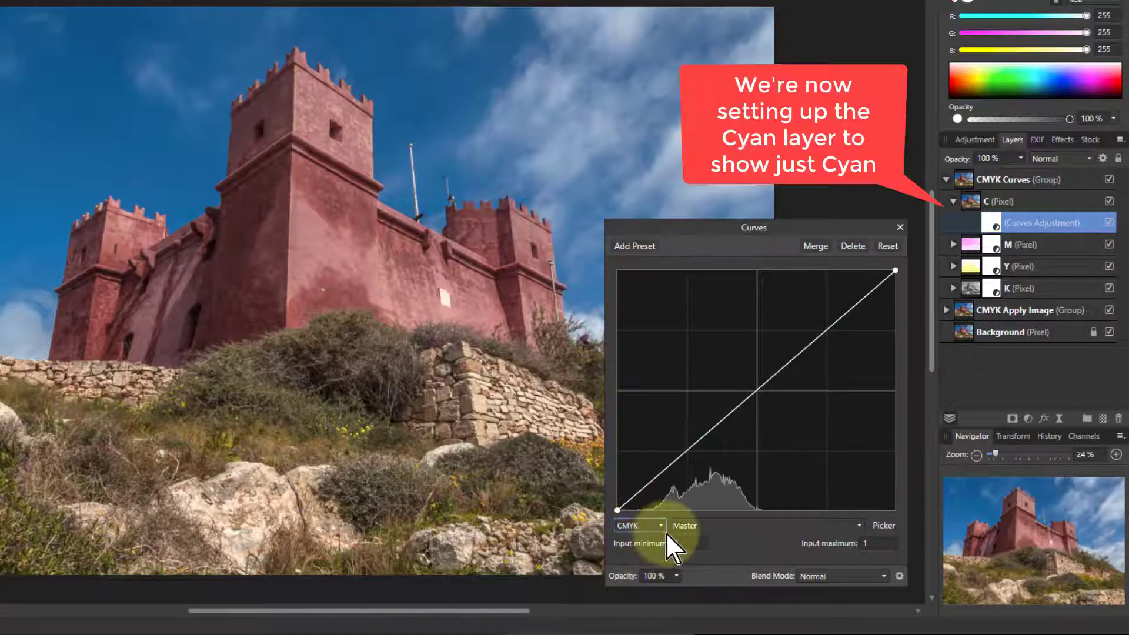
- Drag the Magenta, Yellow and Black curves' top points down to zero, leaving only cyan
{"action": "left_click", "coordinate": [729, 526]}
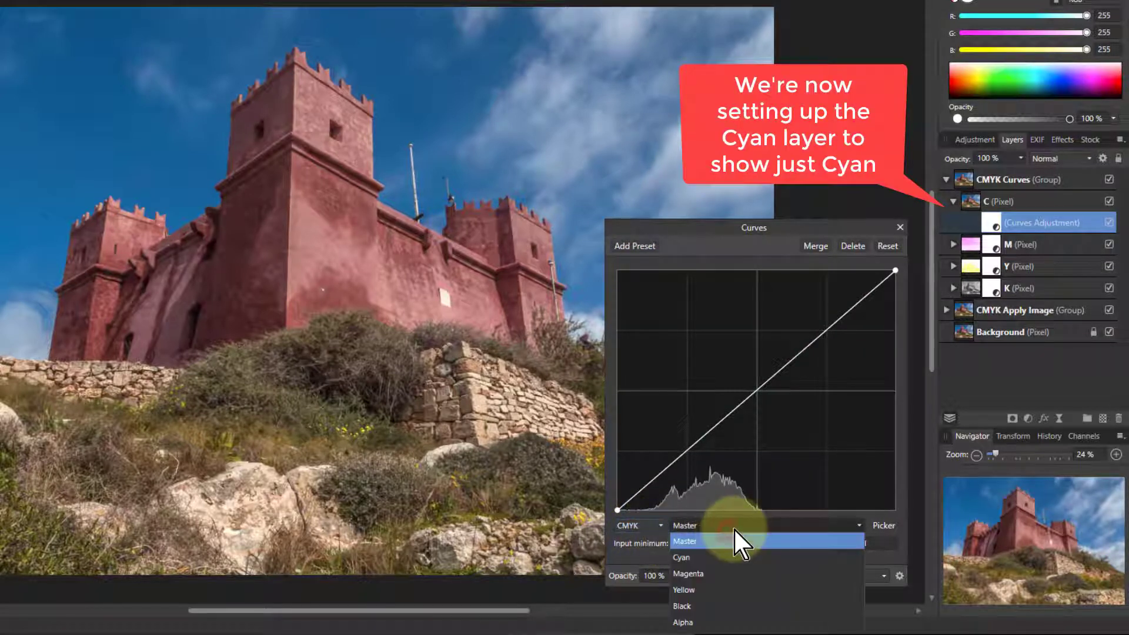
{"action": "left_click", "coordinate": [729, 573]}
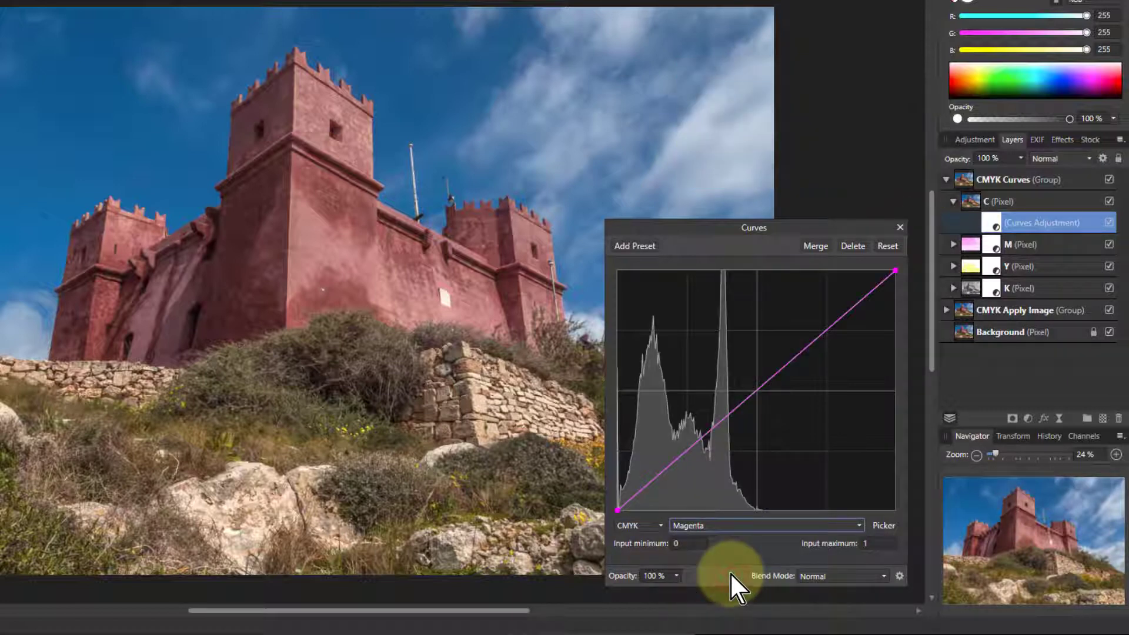
{"action": "left_click", "coordinate": [894, 271]}
{"action": "left_click_drag", "start_coordinate": [894, 271], "coordinate": [961, 524]}
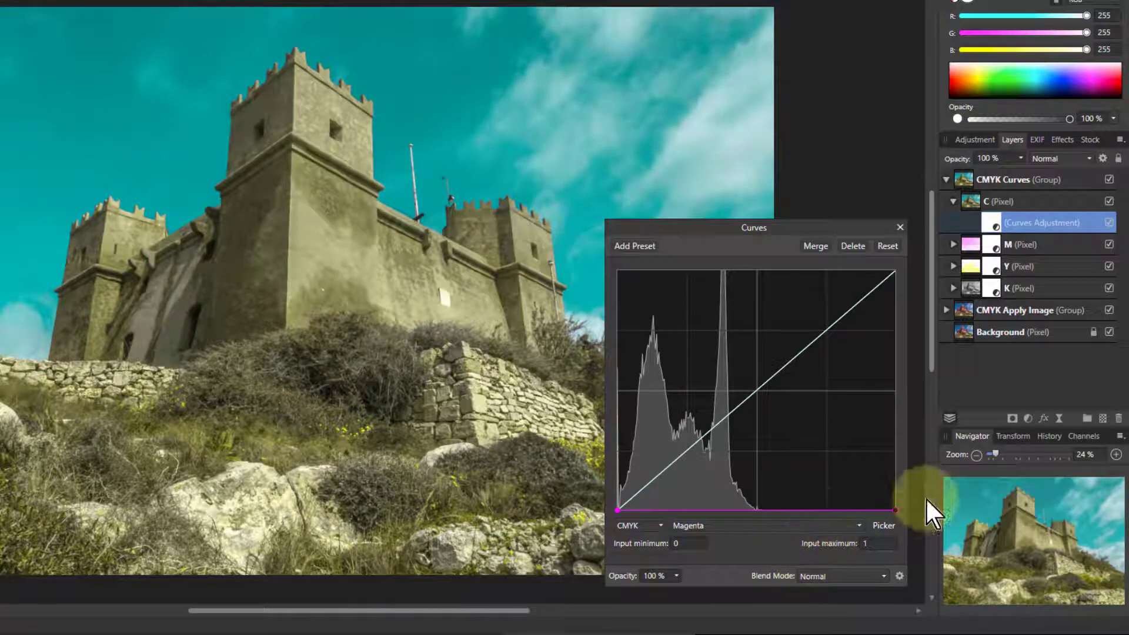
{"action": "left_click", "coordinate": [719, 527]}
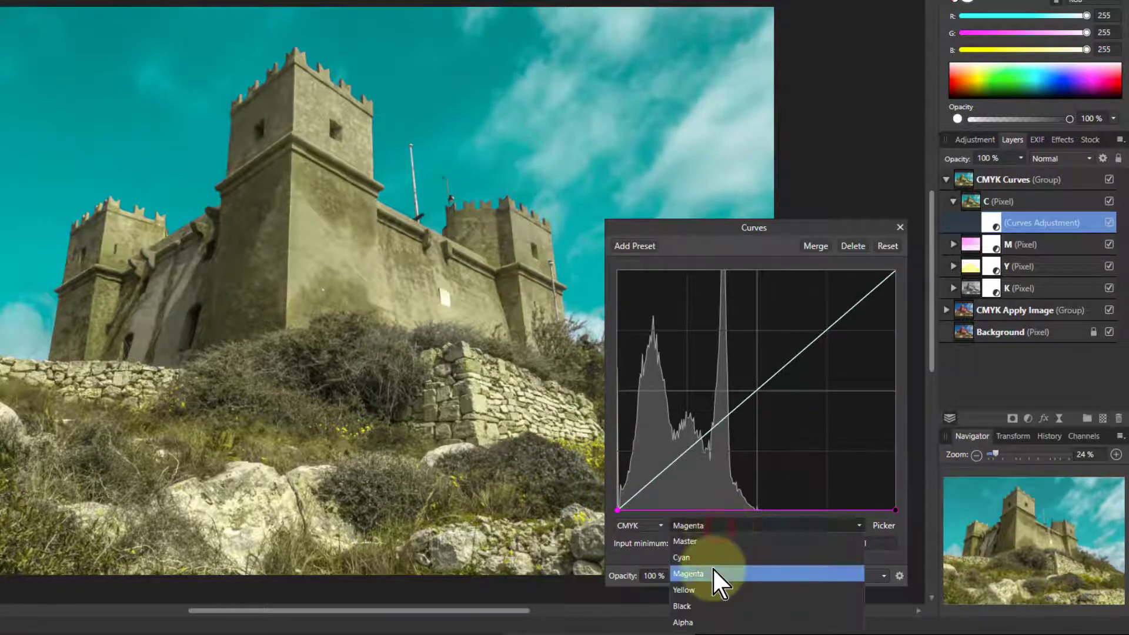
{"action": "left_click", "coordinate": [722, 591]}
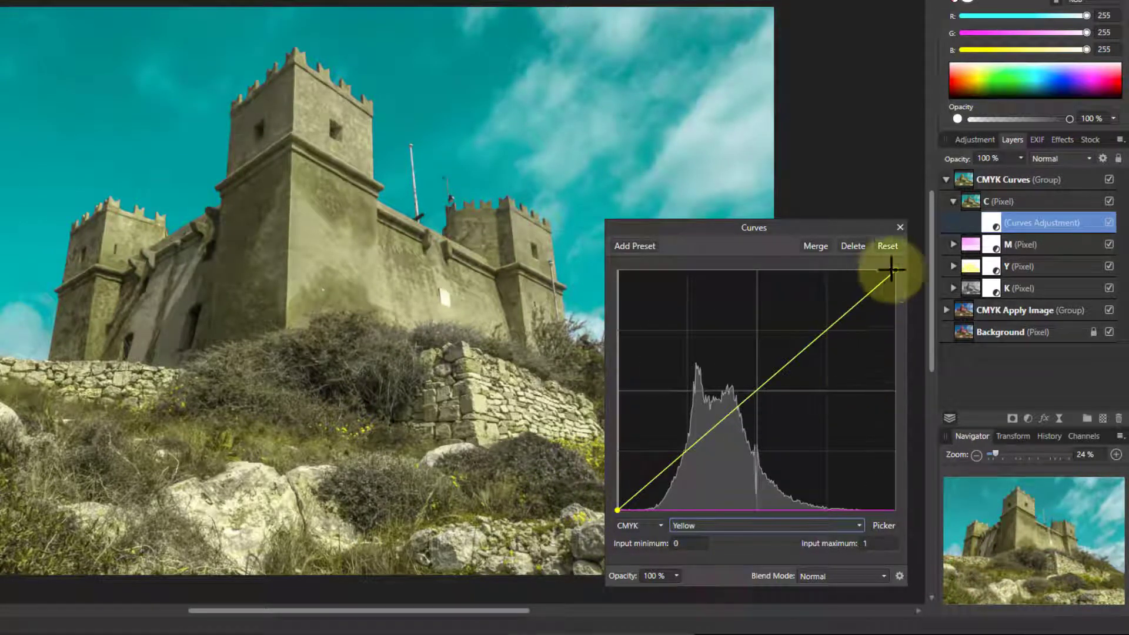
{"action": "left_click_drag", "start_coordinate": [895, 273], "coordinate": [929, 554]}
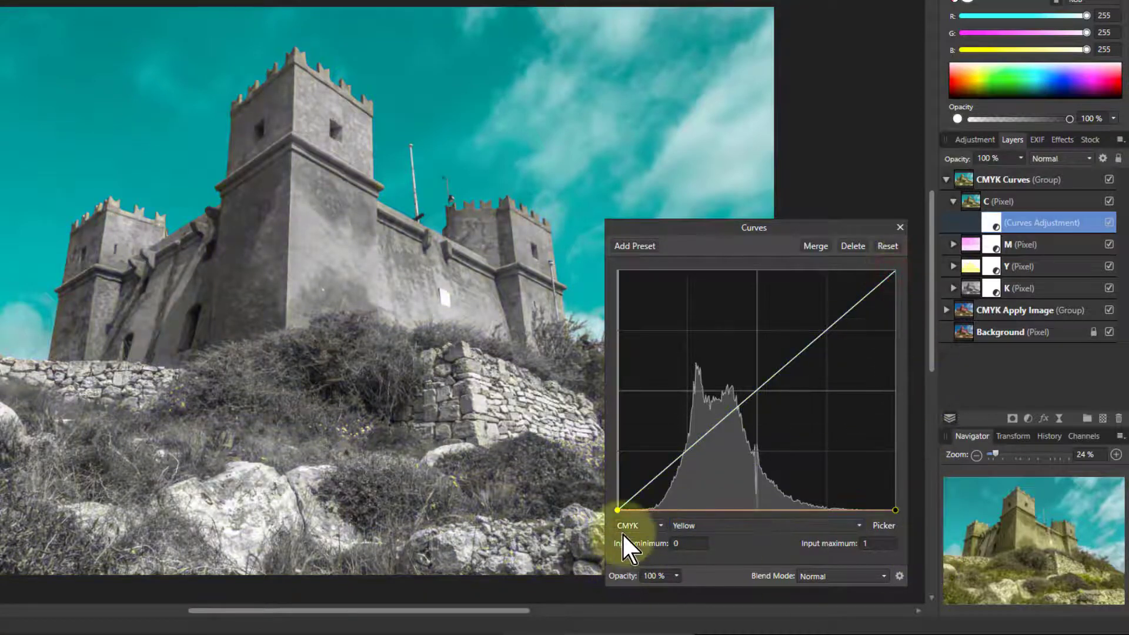
{"action": "left_click", "coordinate": [690, 524]}
{"action": "left_click", "coordinate": [705, 606]}
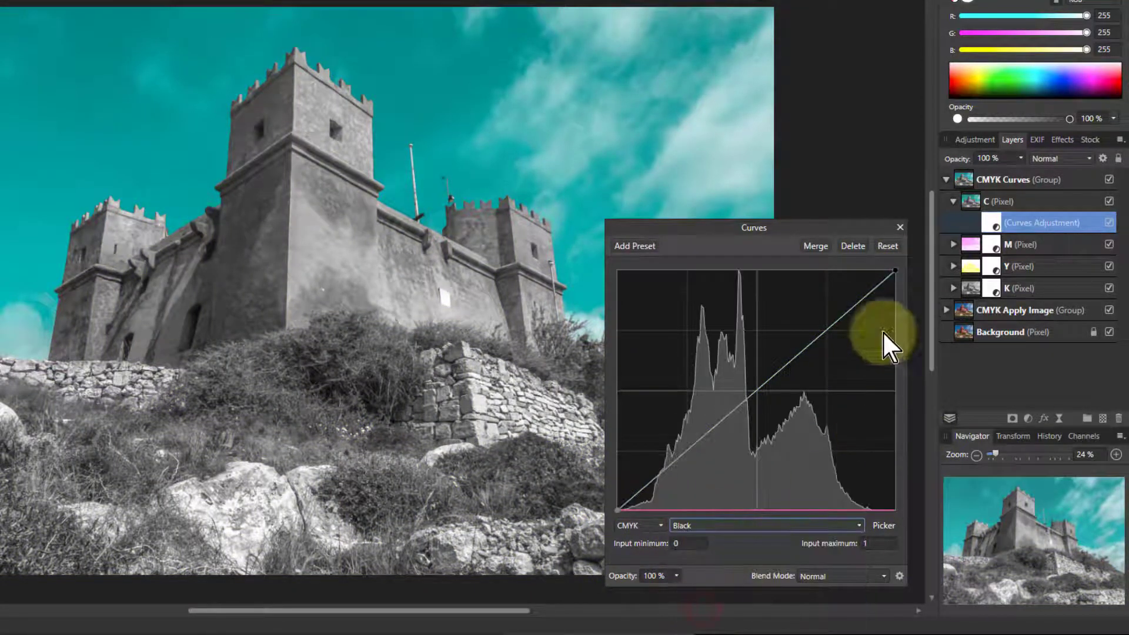
{"action": "left_click_drag", "start_coordinate": [902, 270], "coordinate": [942, 484]}
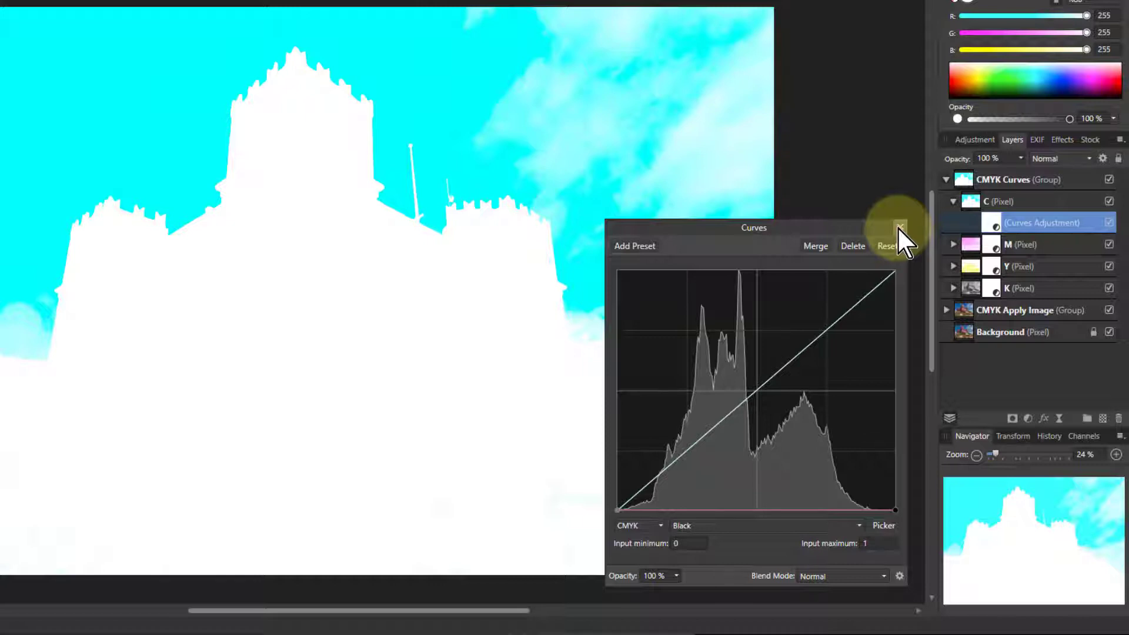
- Close the Curves settings and hide the C, M and Y layers so only K shows, then collapse the group
{"action": "left_click", "coordinate": [899, 227]}
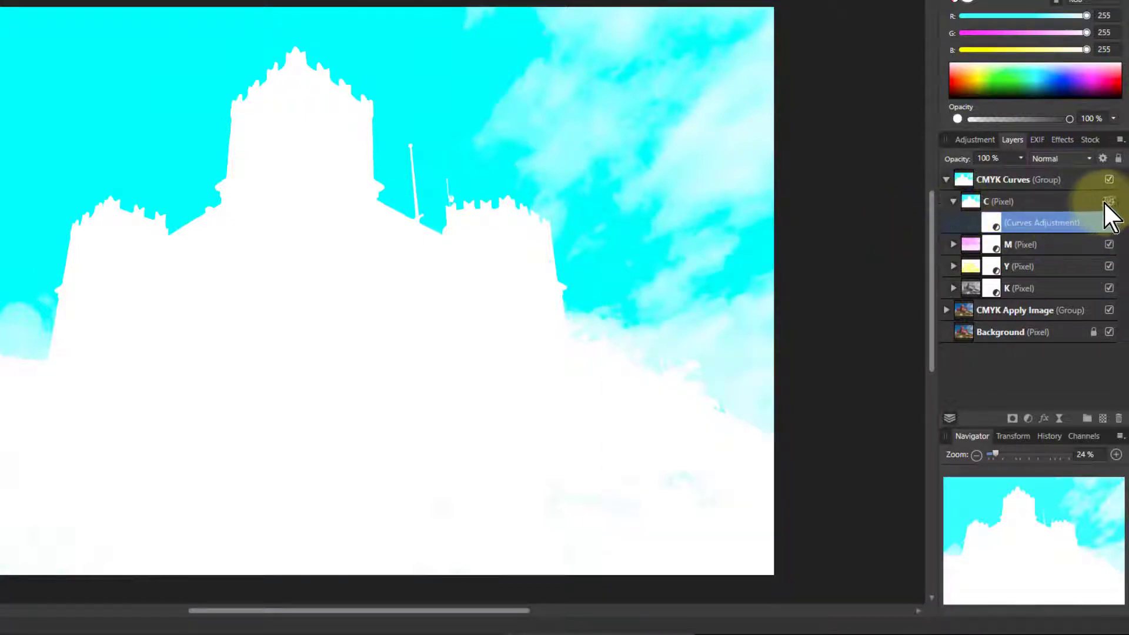
{"action": "left_click", "coordinate": [952, 203]}
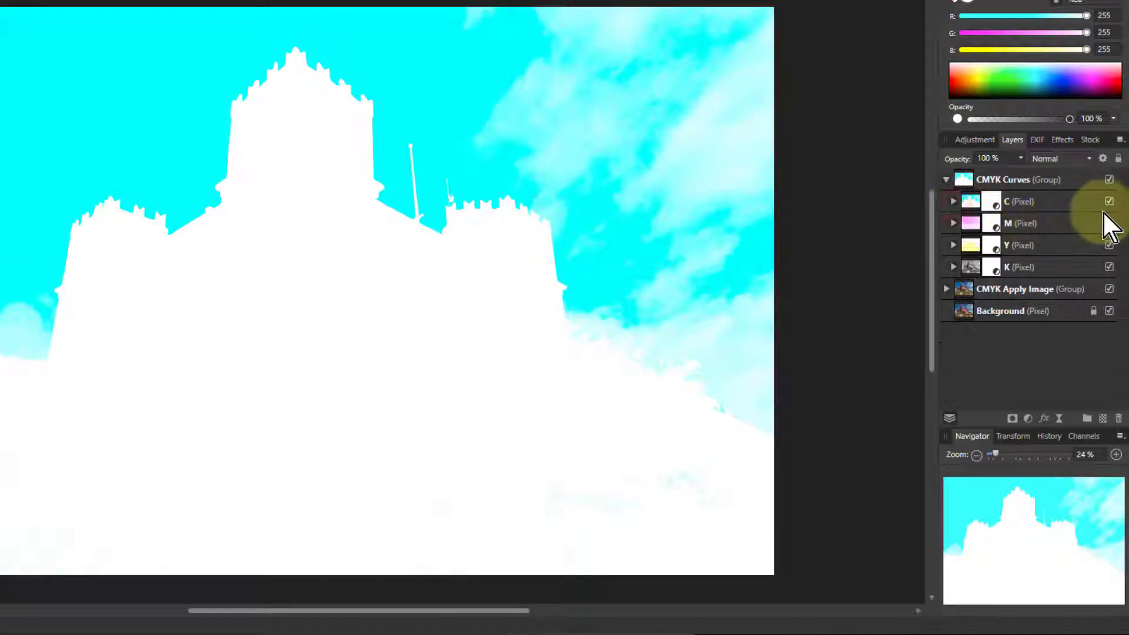
{"action": "left_click", "coordinate": [1109, 201]}
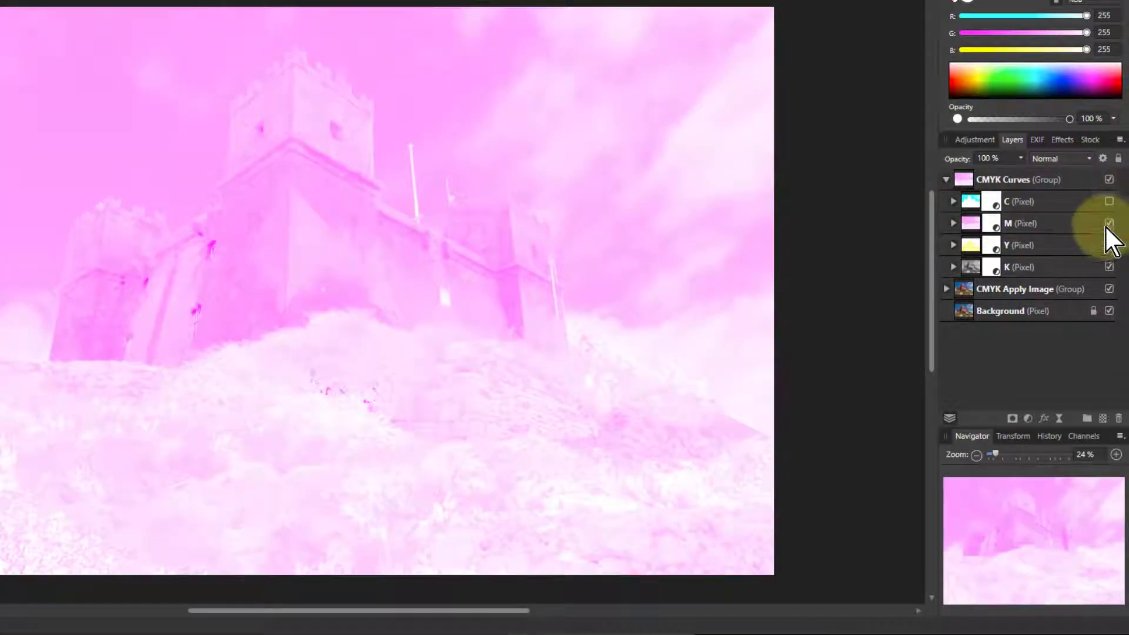
{"action": "left_click", "coordinate": [1109, 223]}
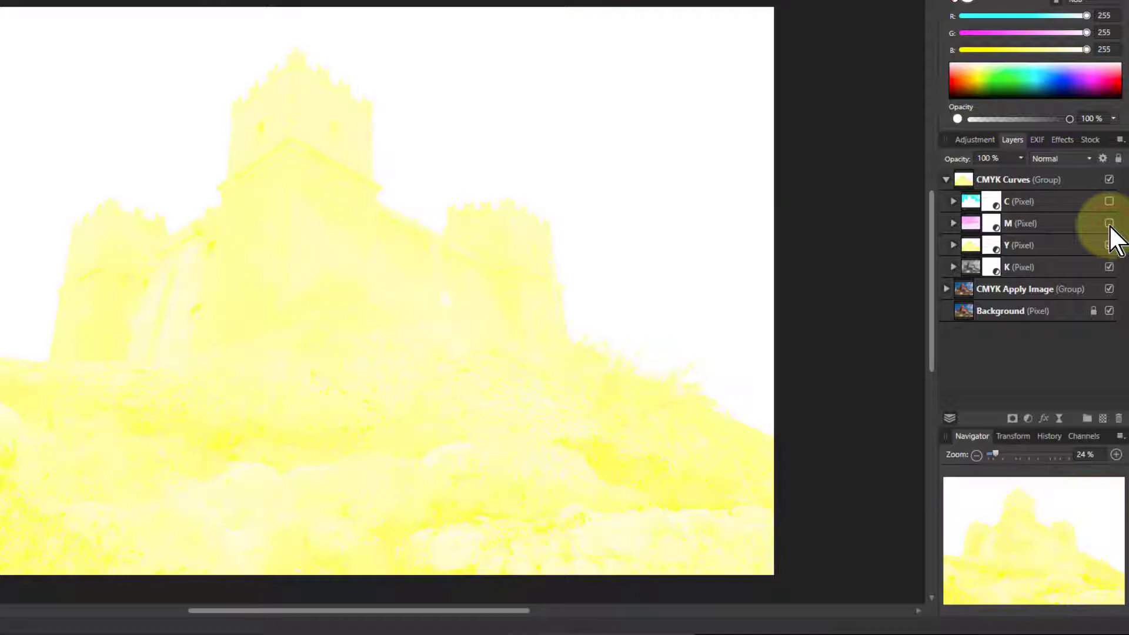
{"action": "left_click", "coordinate": [1109, 245]}
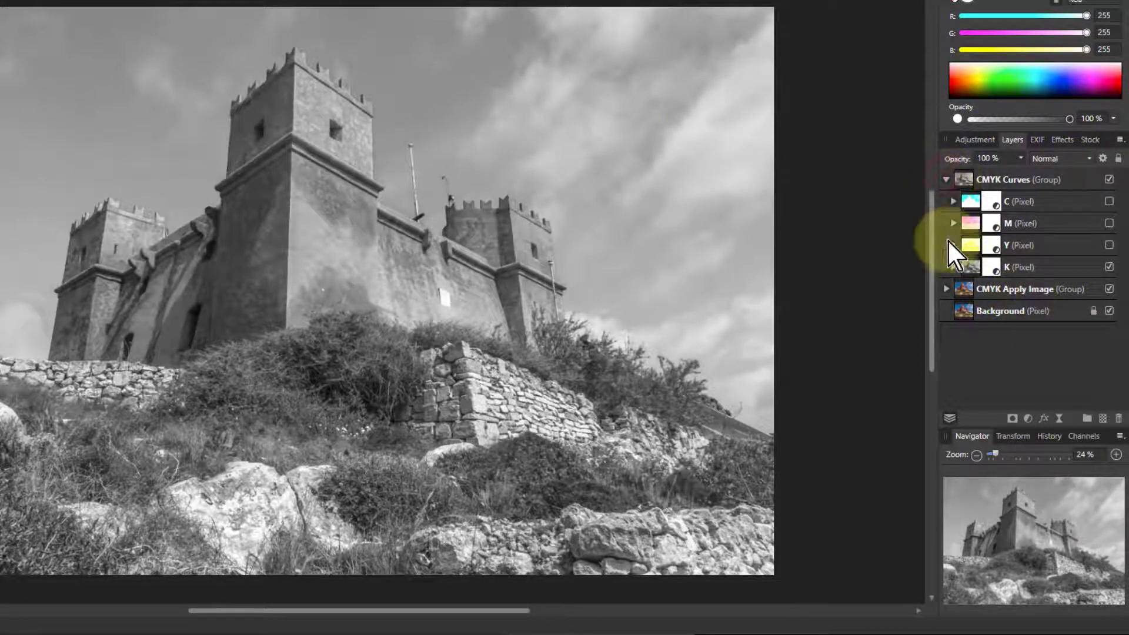
{"action": "left_click", "coordinate": [946, 180]}
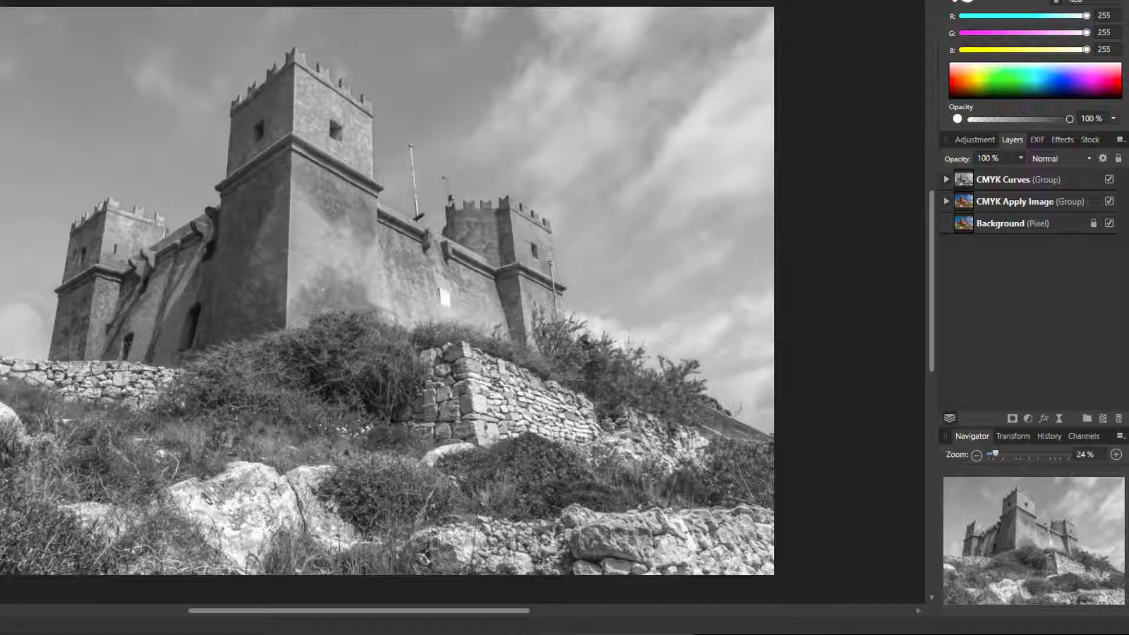
- On the RGB bar chart document, show the MIN and min distances annotation groups
{"action": "left_click", "coordinate": [250, 3]}
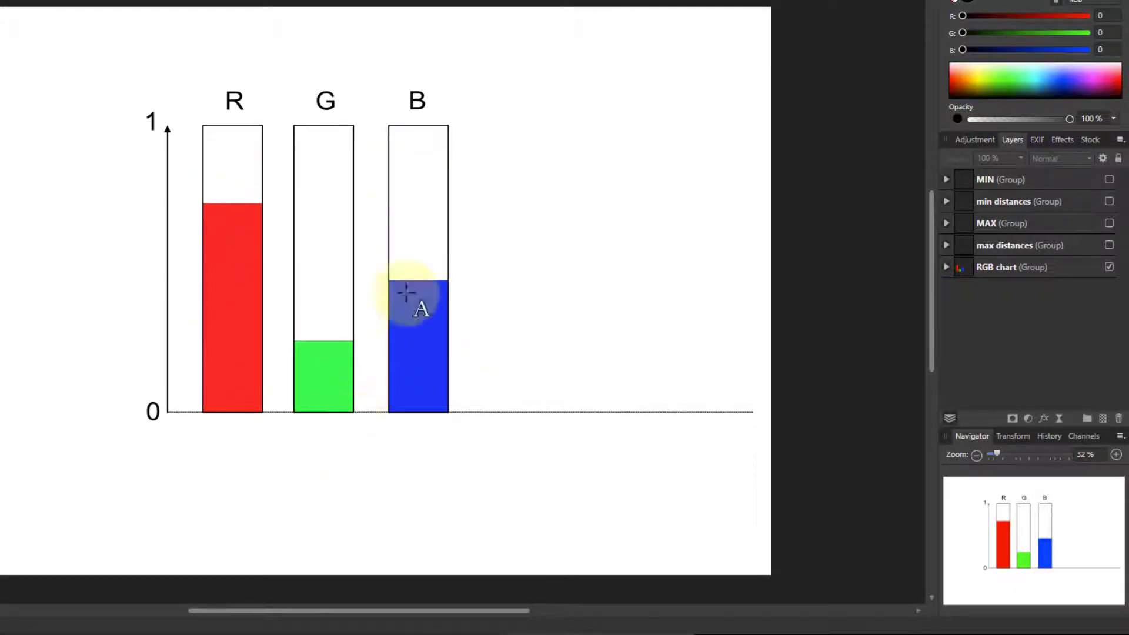
{"action": "left_click", "coordinate": [230, 166]}
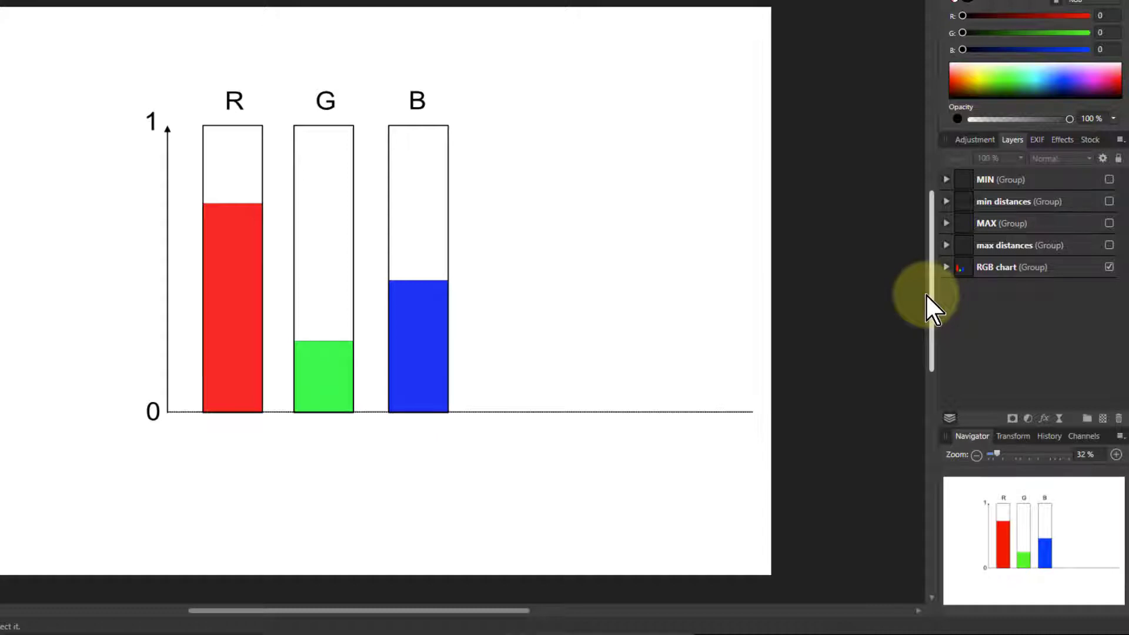
{"action": "left_click", "coordinate": [1107, 180]}
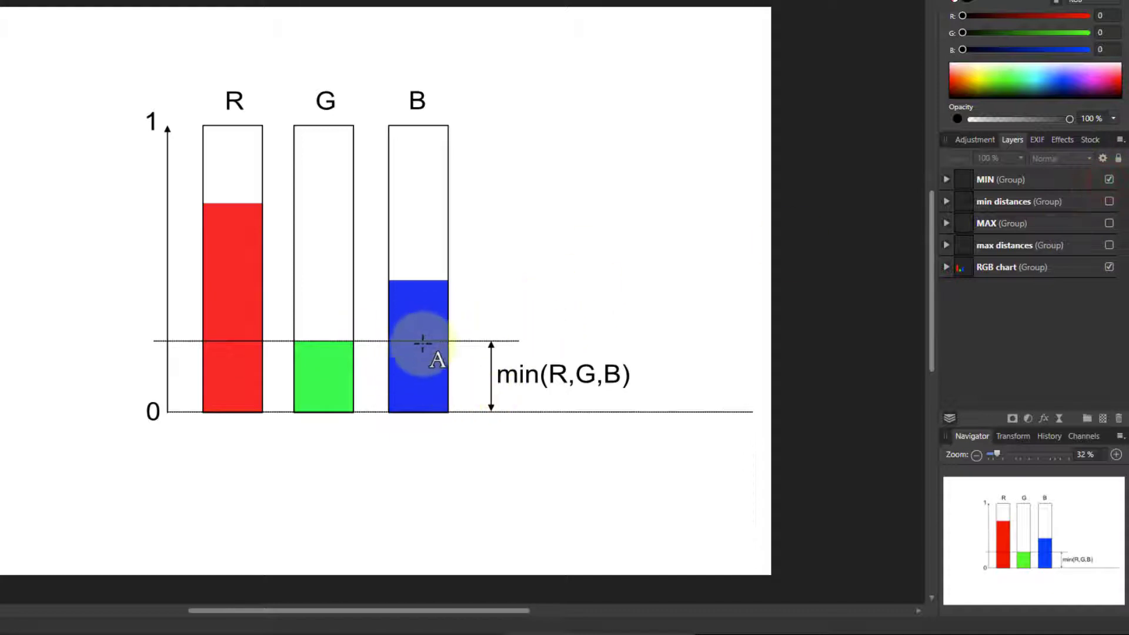
{"action": "left_click", "coordinate": [157, 340]}
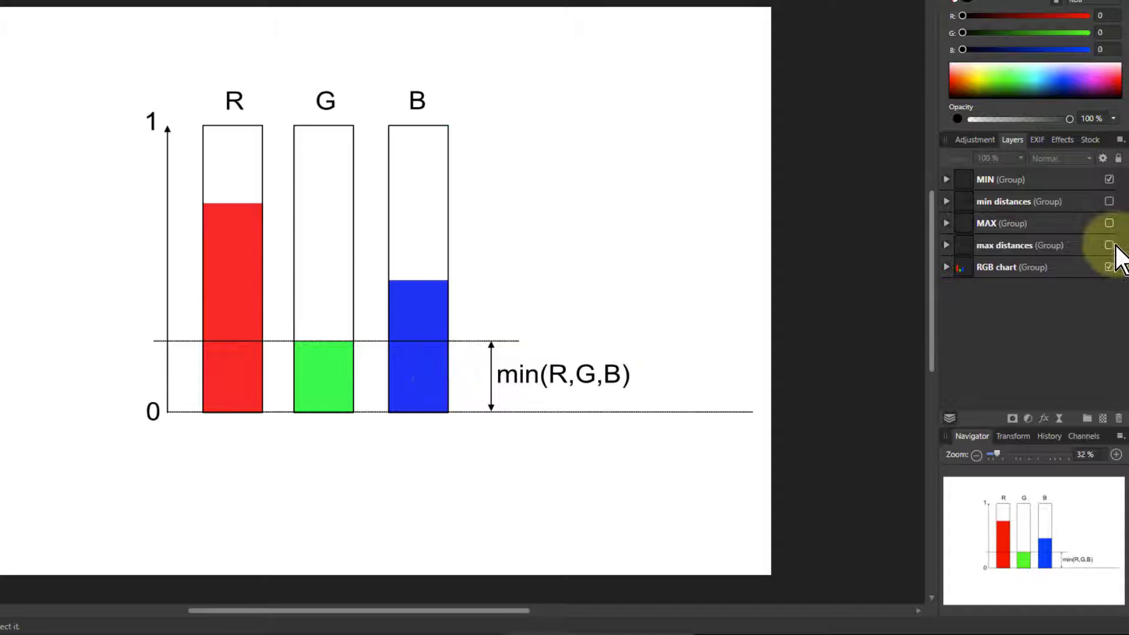
{"action": "left_click", "coordinate": [1109, 201]}
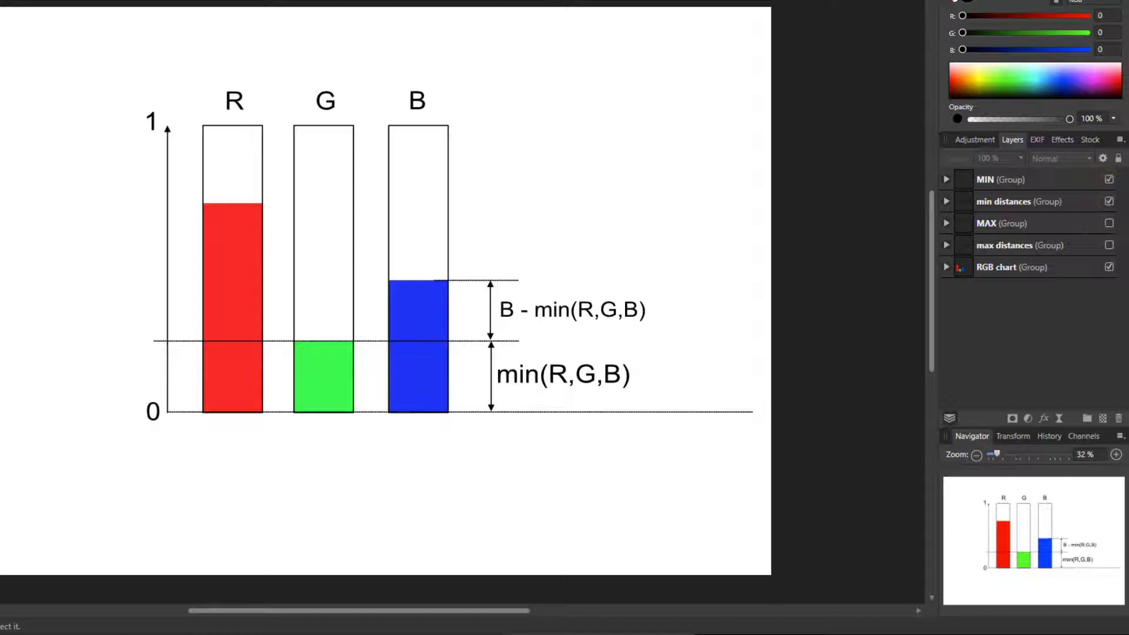
- Draw a white rectangle over the chart and float the Colour panel
{"action": "key", "text": "m"}
{"action": "left_click_drag", "start_coordinate": [120, 105], "coordinate": [532, 465]}
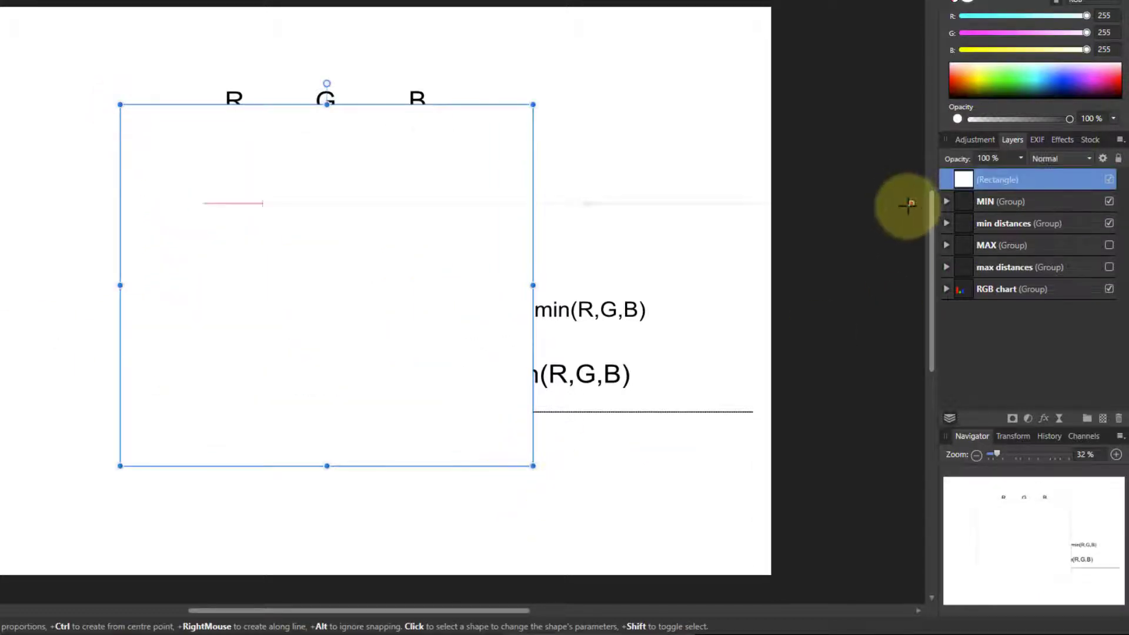
{"action": "left_click_drag", "start_coordinate": [929, 27], "coordinate": [250, 202]}
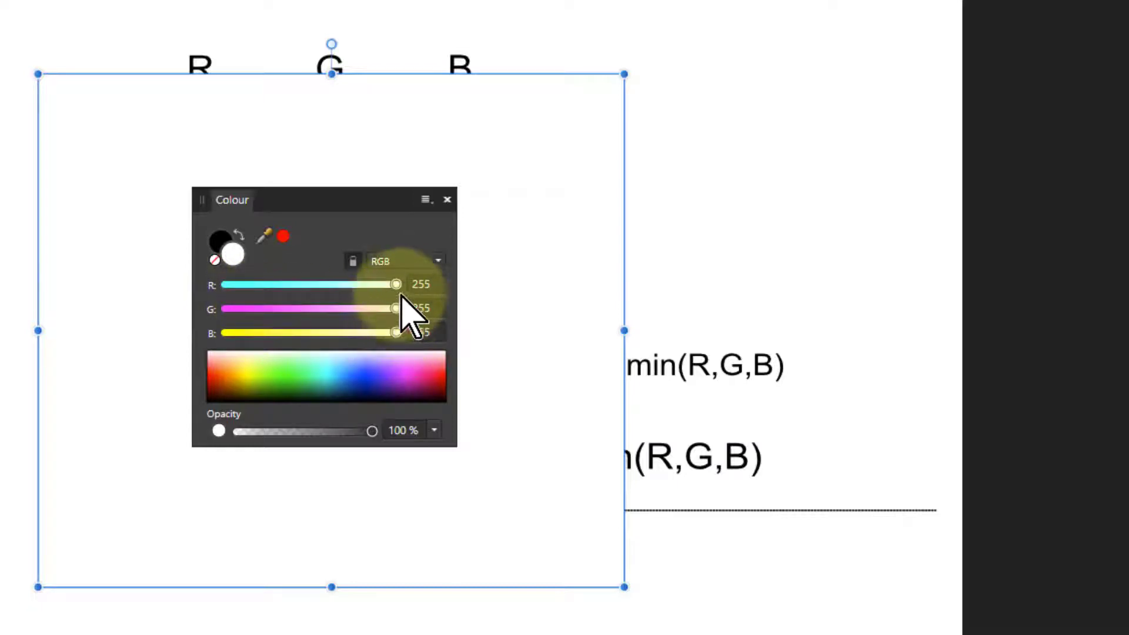
{"action": "key", "text": "Escape"}
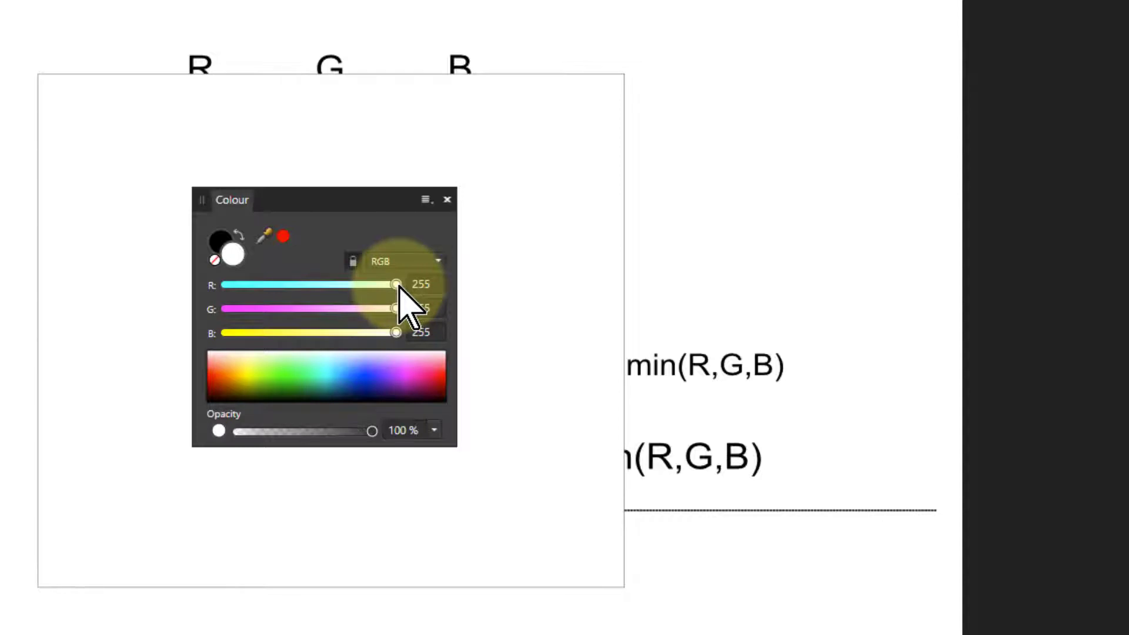
- Try RGB slider values on the rectangle, ending at pale yellow R 255, G 255, B 153, then select it
{"action": "left_click_drag", "start_coordinate": [398, 285], "coordinate": [246, 302]}
{"action": "left_click", "coordinate": [389, 312]}
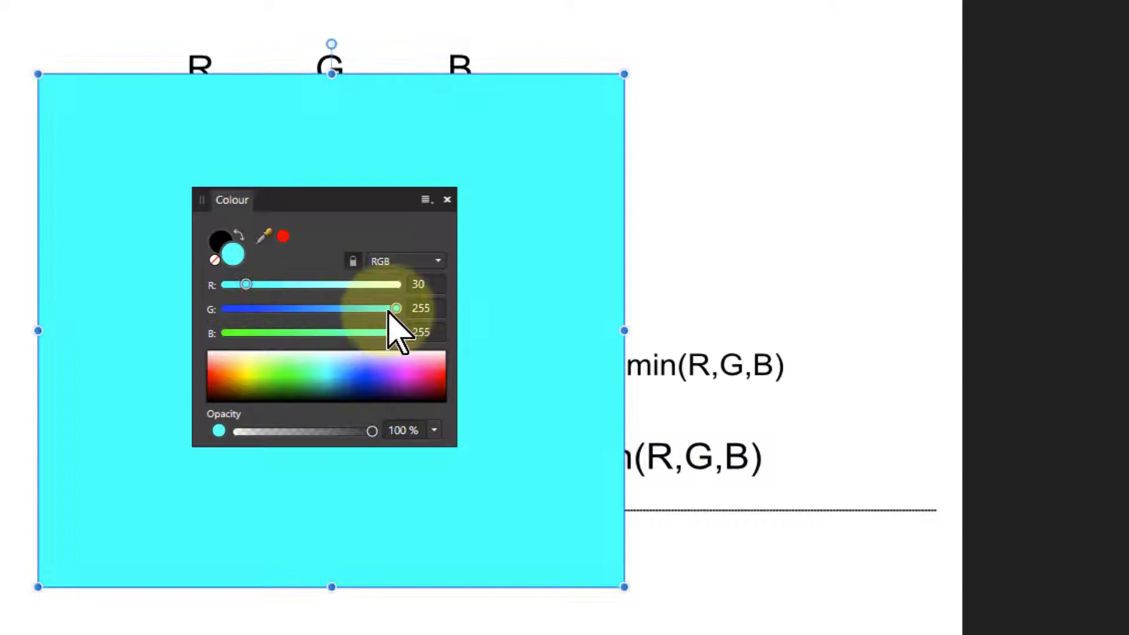
{"action": "left_click_drag", "start_coordinate": [395, 310], "coordinate": [362, 310]}
{"action": "left_click_drag", "start_coordinate": [395, 333], "coordinate": [363, 335]}
{"action": "key", "text": "ctrl+z"}
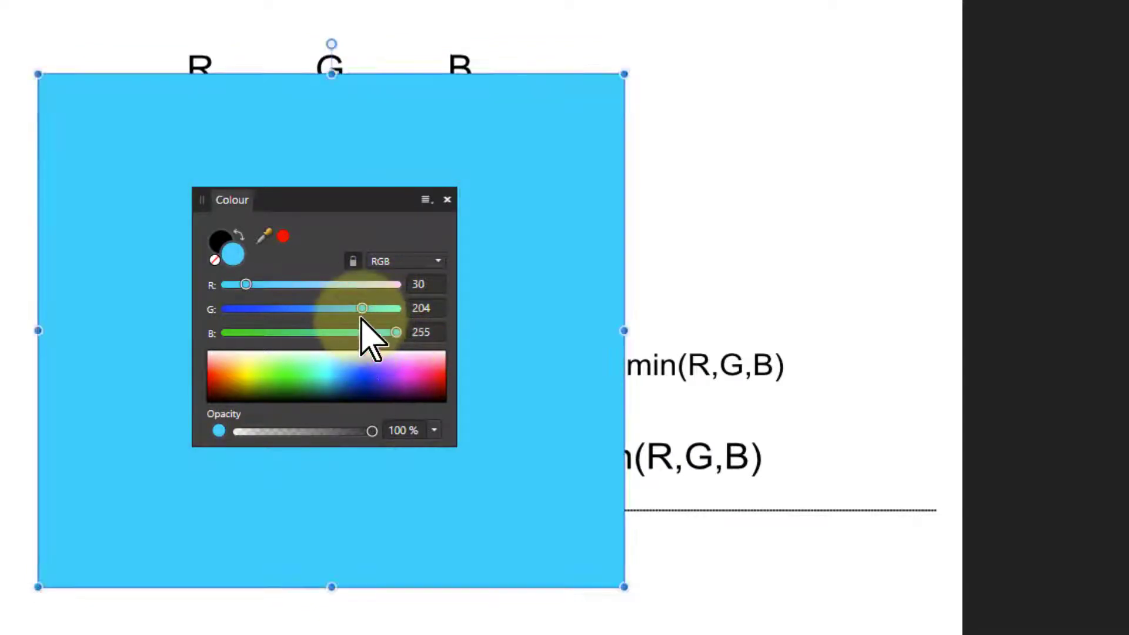
{"action": "key", "text": "ctrl+z"}
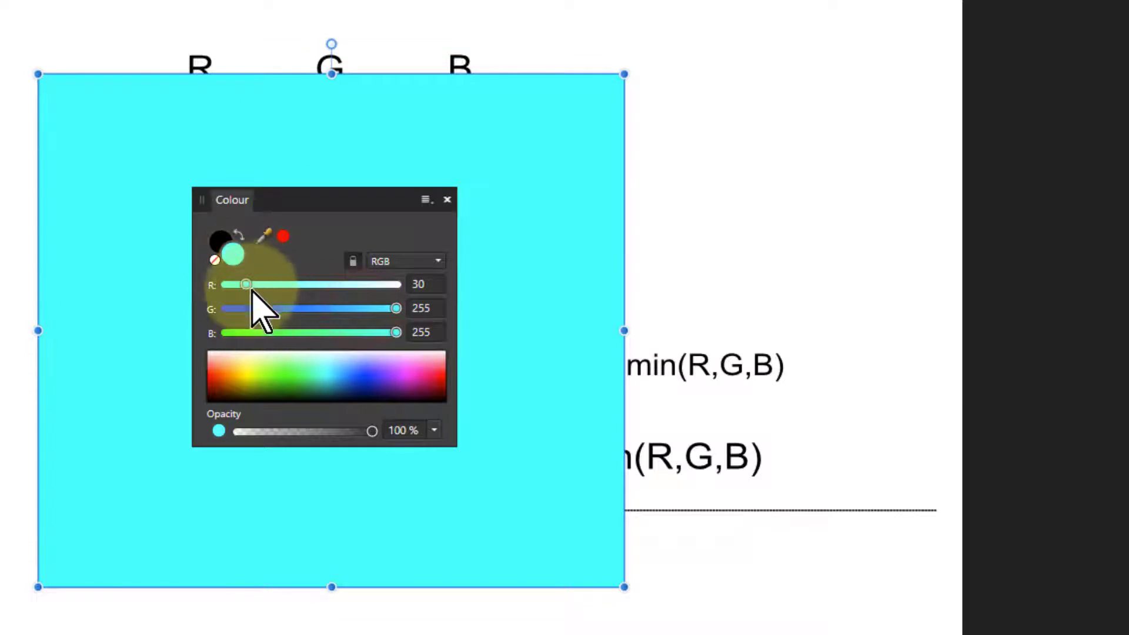
{"action": "left_click_drag", "start_coordinate": [246, 285], "coordinate": [329, 337]}
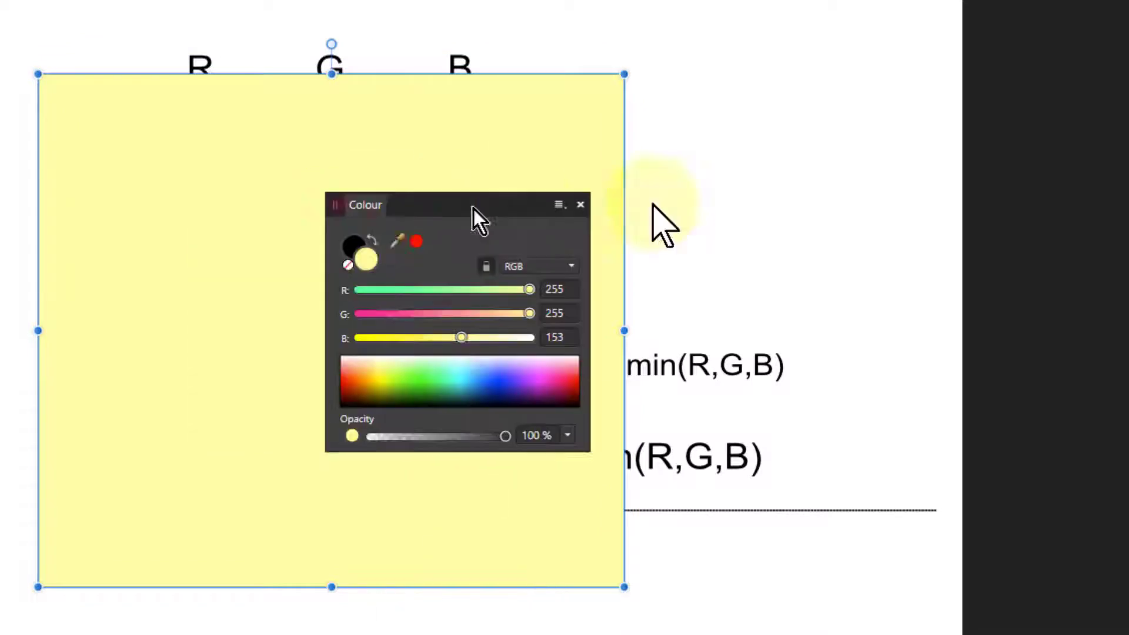
{"action": "left_click", "coordinate": [338, 202]}
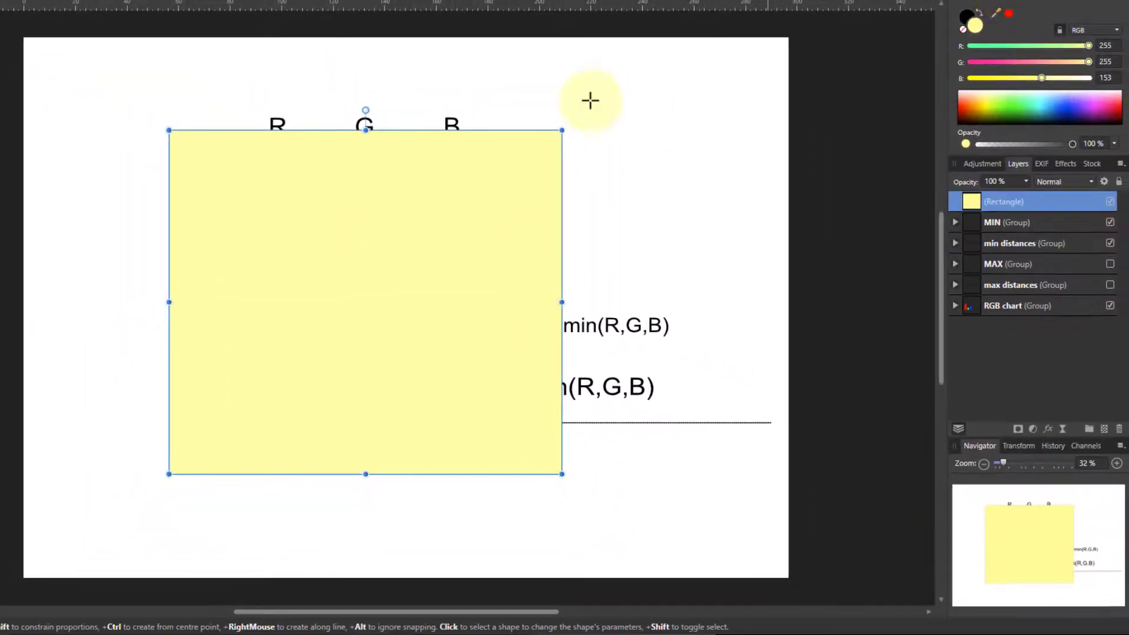
{"action": "left_click", "coordinate": [295, 287]}
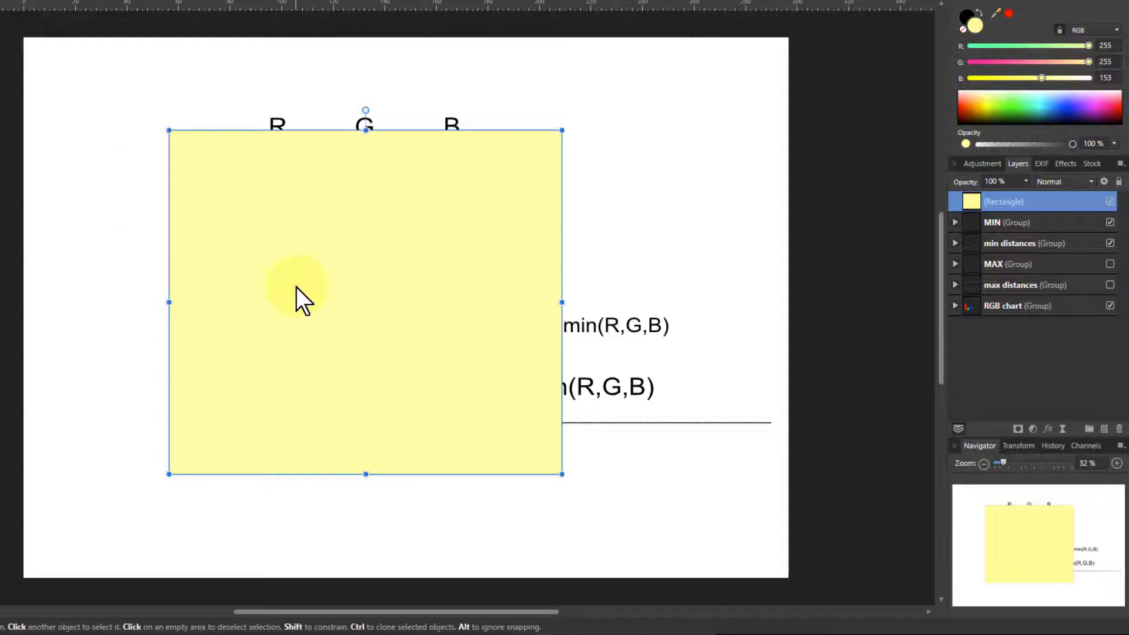
- Delete the yellow rectangle, hide MIN and min distances, and show MAX and max distances
{"action": "key", "text": "Delete"}
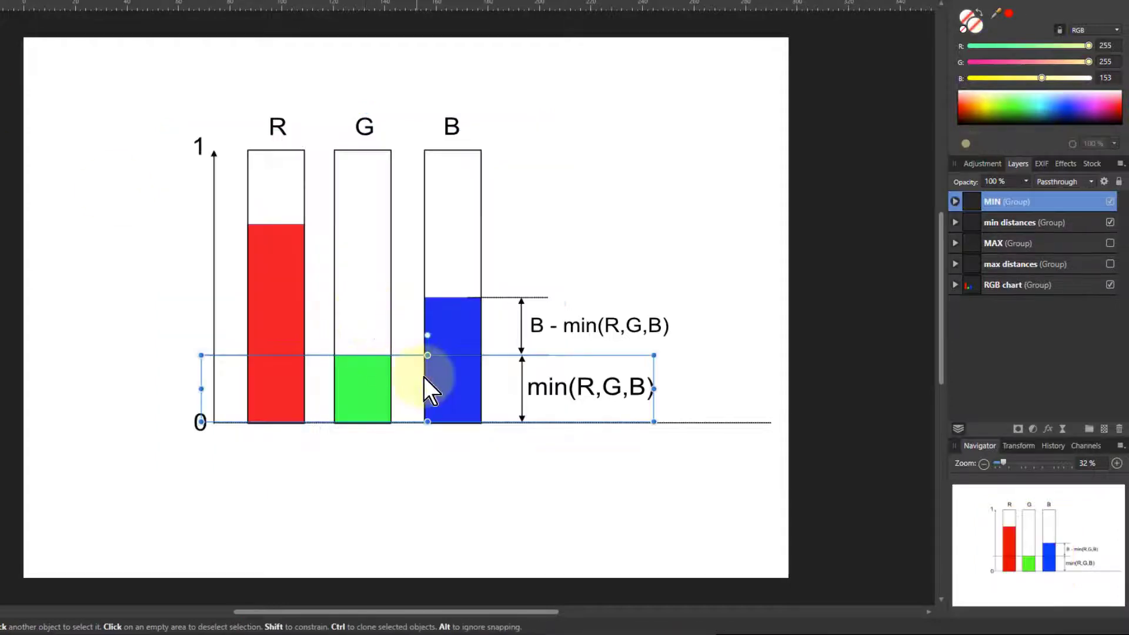
{"action": "left_click", "coordinate": [1110, 201]}
{"action": "left_click", "coordinate": [1110, 222]}
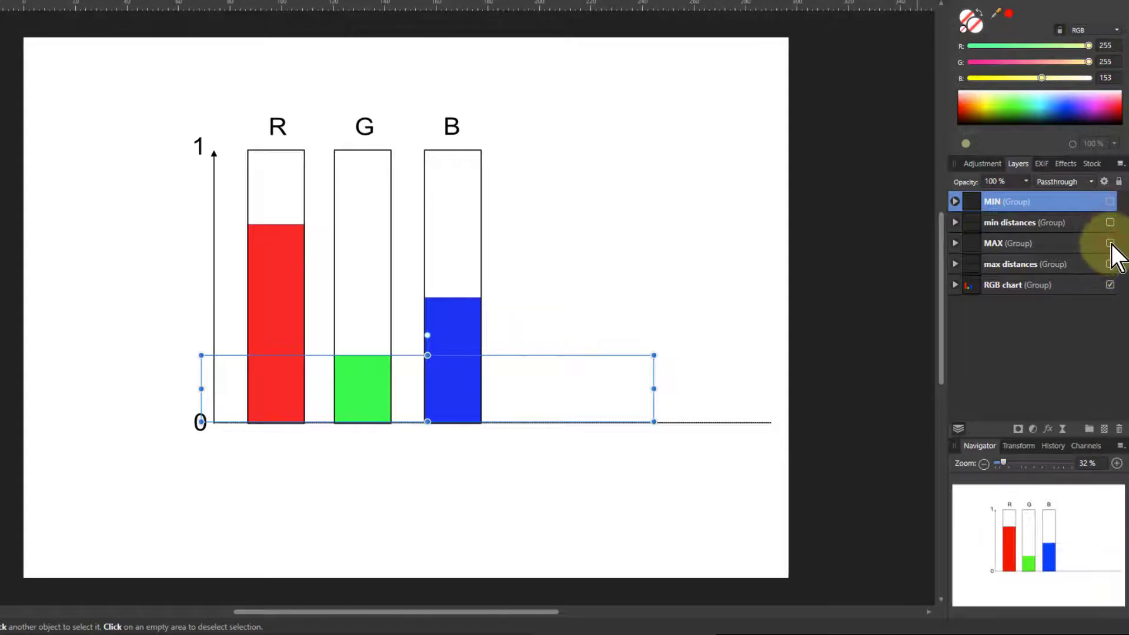
{"action": "left_click", "coordinate": [1110, 243]}
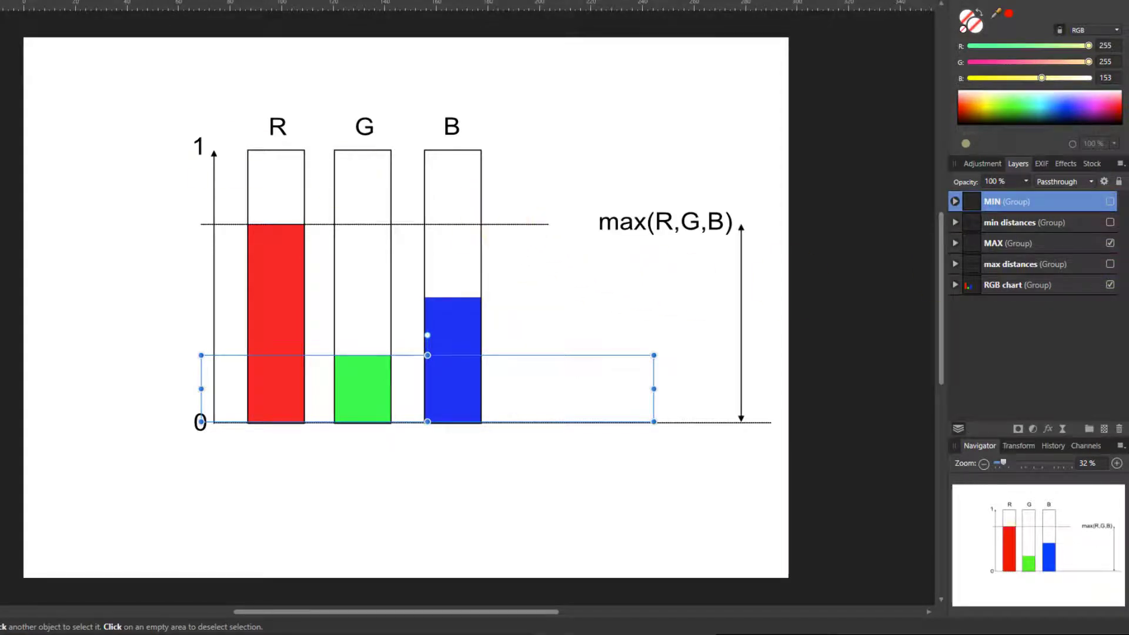
{"action": "left_click", "coordinate": [638, 316]}
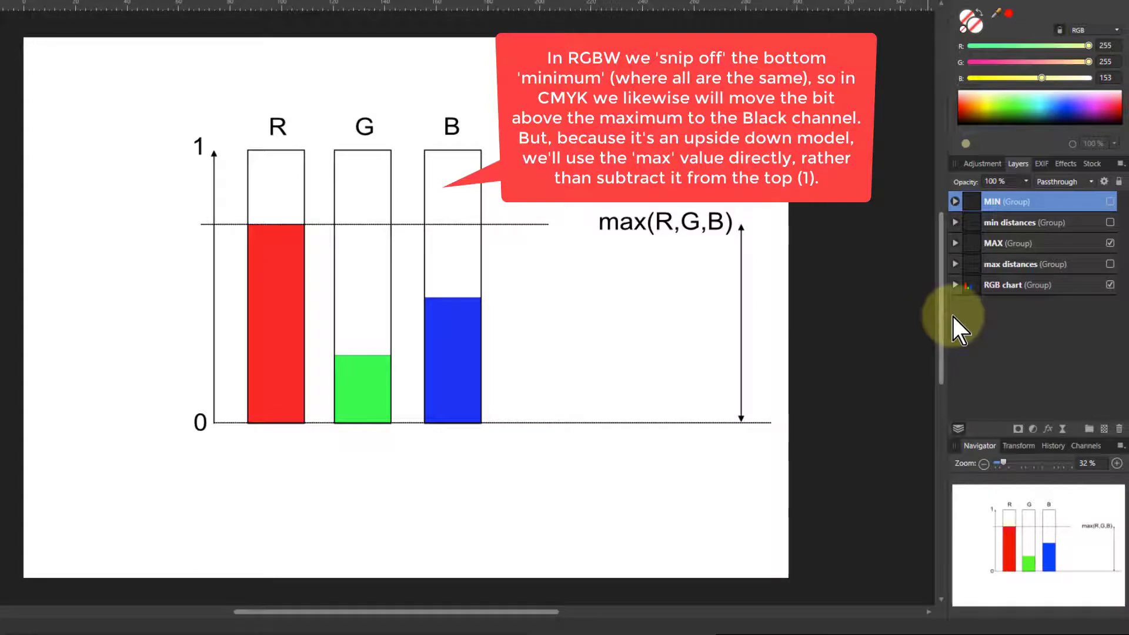
{"action": "left_click", "coordinate": [1110, 264]}
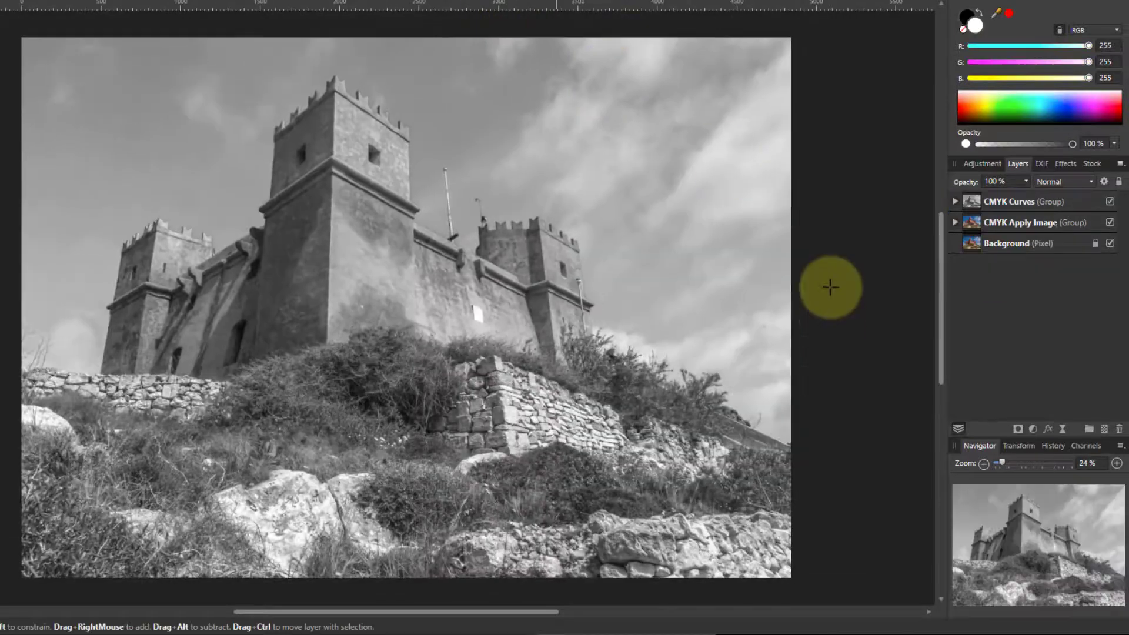
- Hide the CMYK Curves group and select the C layer inside CMYK Apply Image
{"action": "left_click", "coordinate": [1110, 201]}
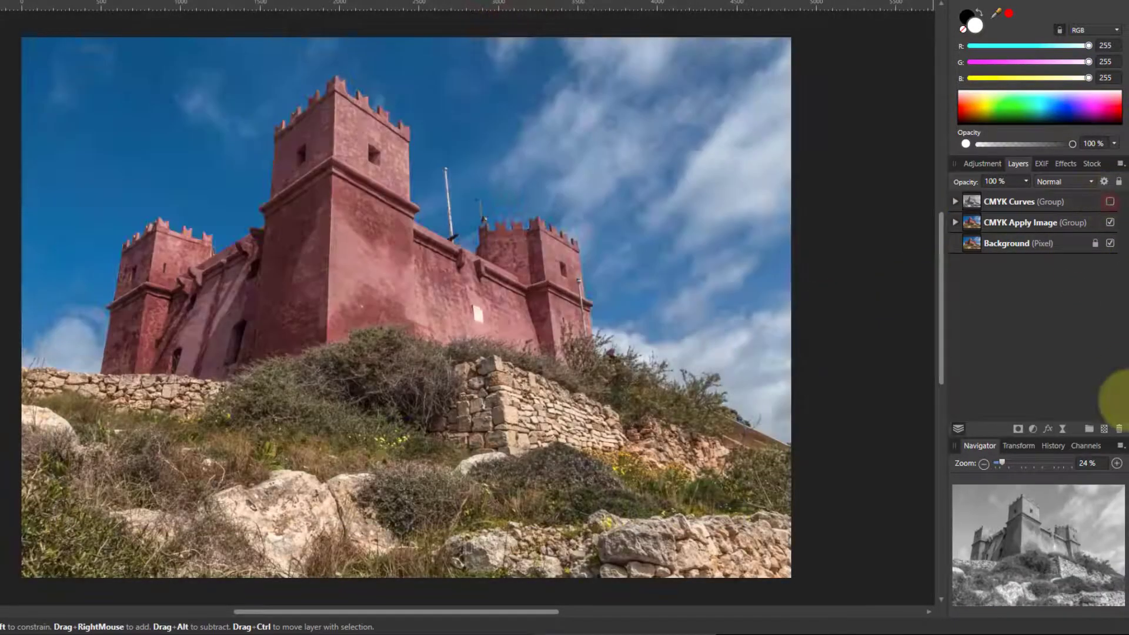
{"action": "left_click", "coordinate": [954, 222]}
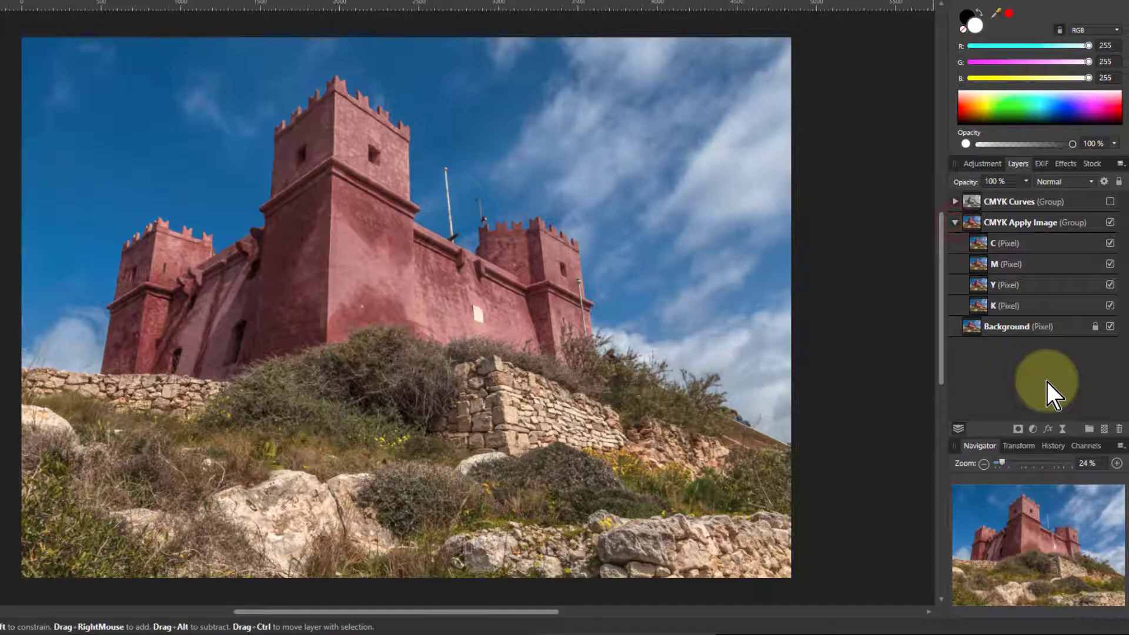
{"action": "left_click", "coordinate": [980, 249]}
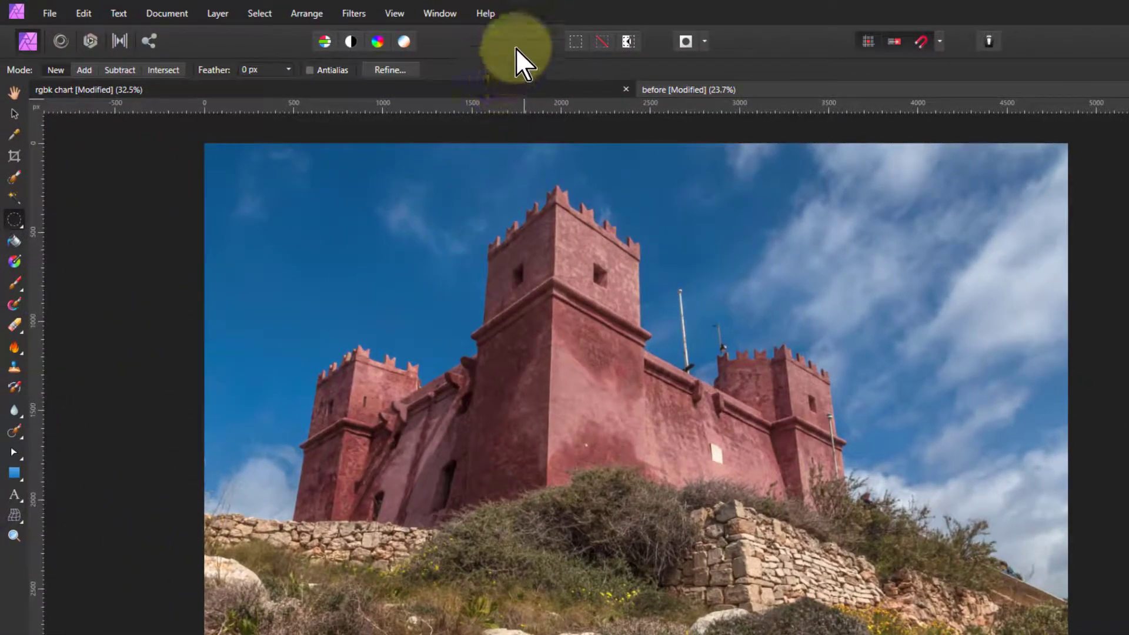
- Apply Image to C from itself with equations DR=SR/max(SR,SG,SB), DG=1, DB=1
{"action": "left_click", "coordinate": [355, 15]}
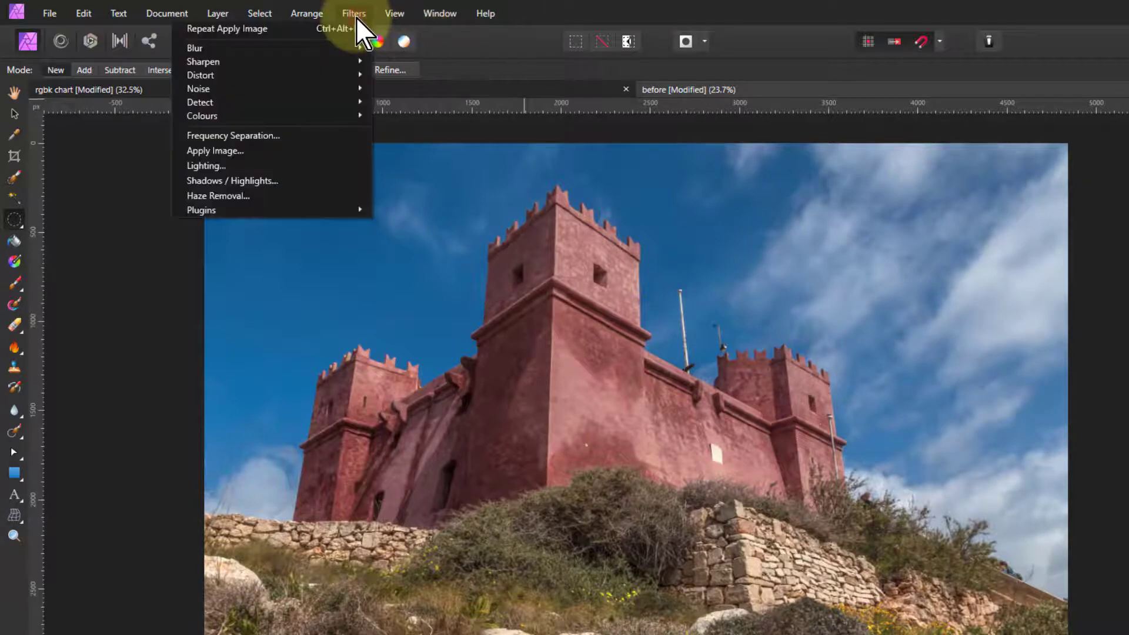
{"action": "left_click", "coordinate": [294, 152]}
{"action": "left_click_drag", "start_coordinate": [678, 431], "coordinate": [1081, 366]}
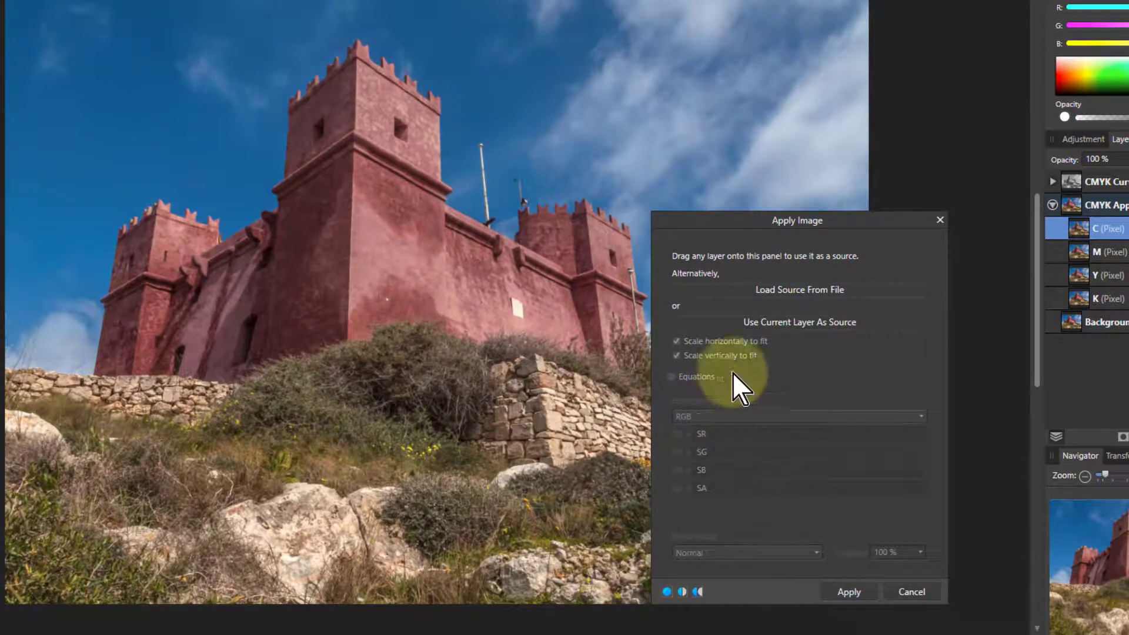
{"action": "left_click", "coordinate": [795, 323]}
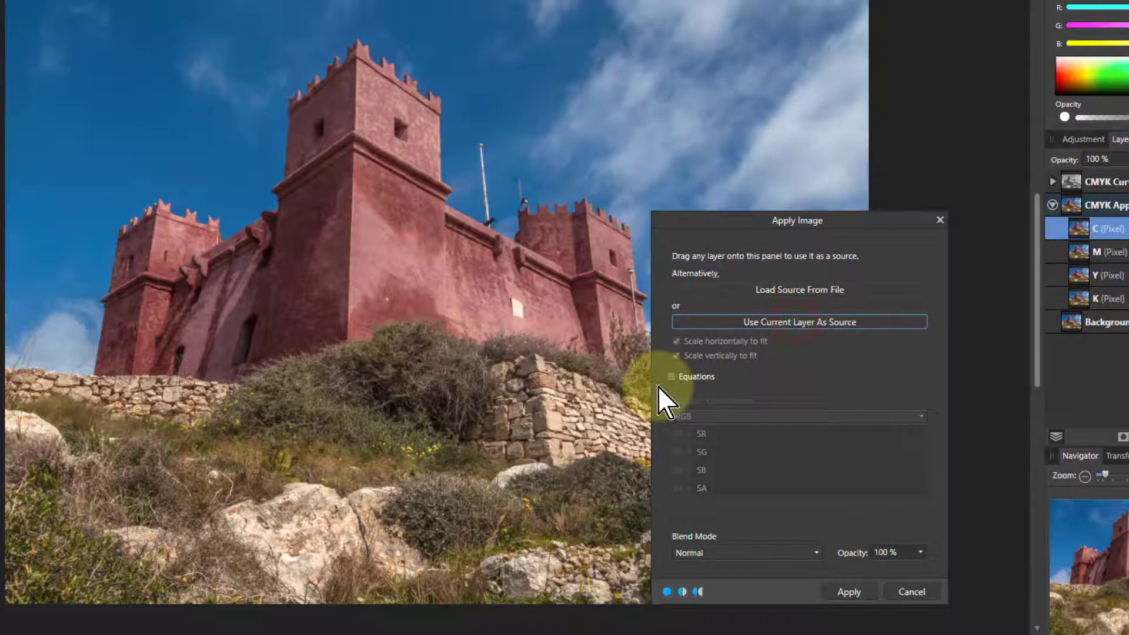
{"action": "left_click", "coordinate": [671, 376]}
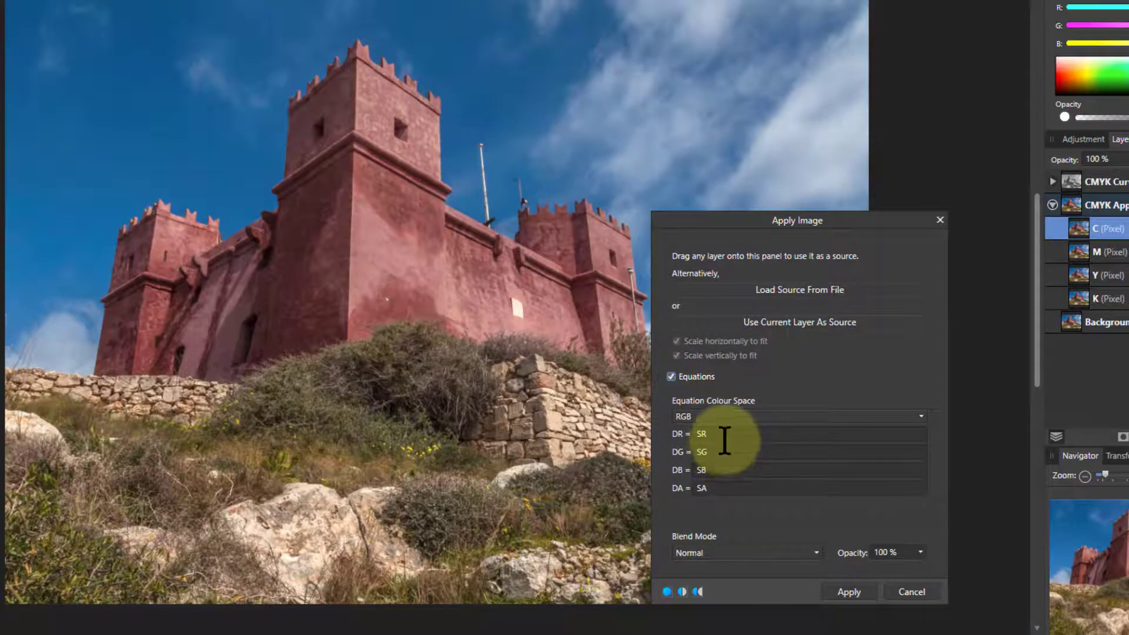
{"action": "left_click", "coordinate": [708, 451]}
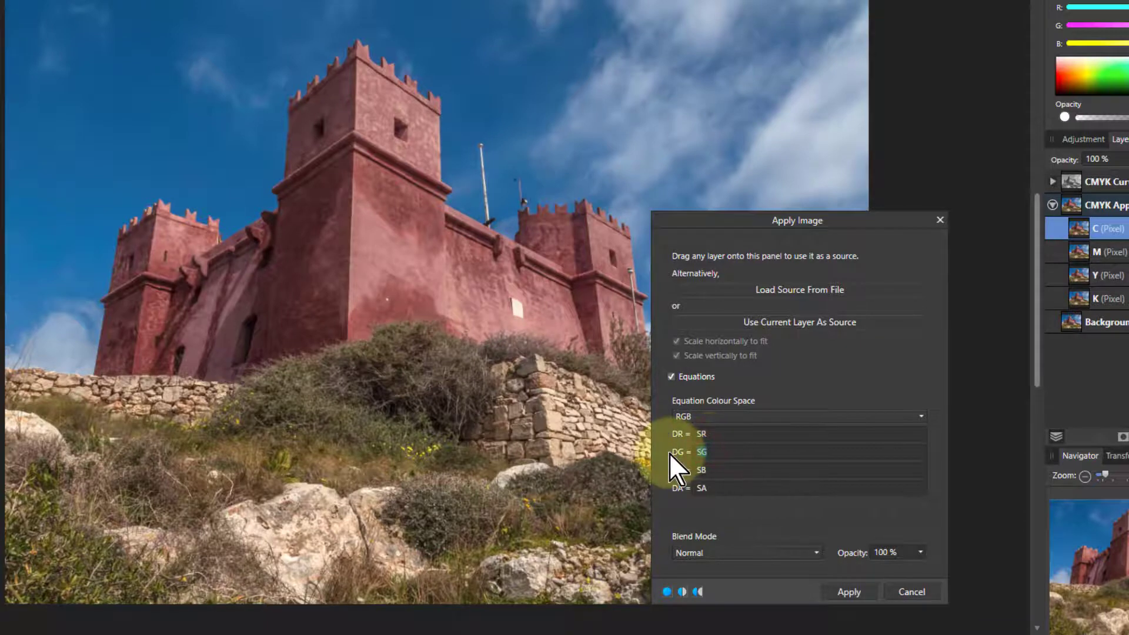
{"action": "type", "text": "1"}
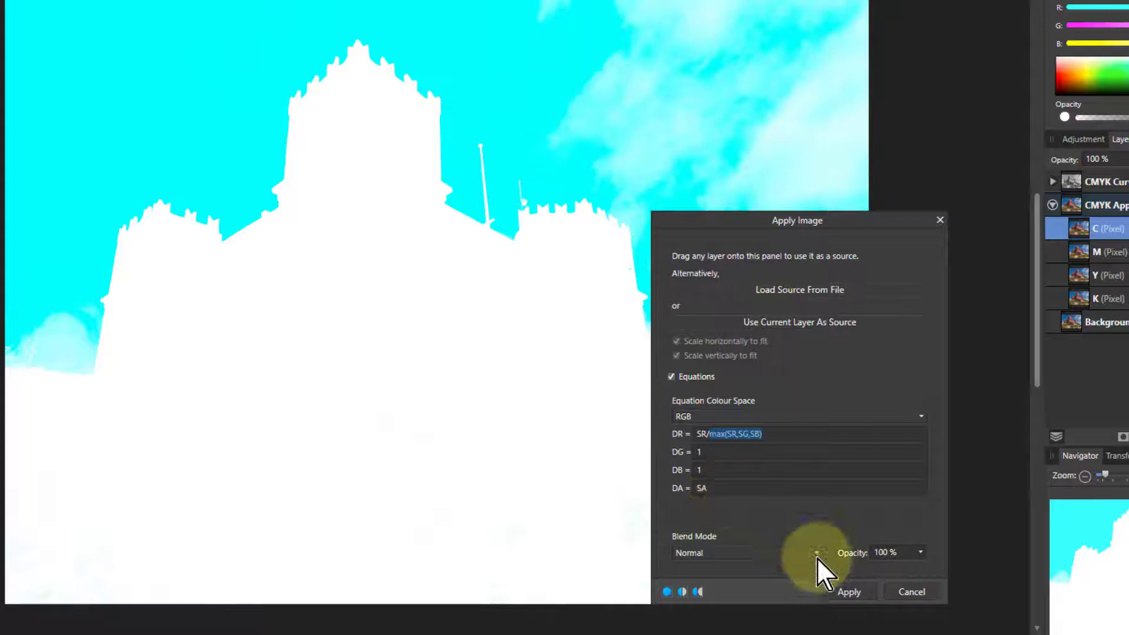
{"action": "left_click", "coordinate": [844, 593]}
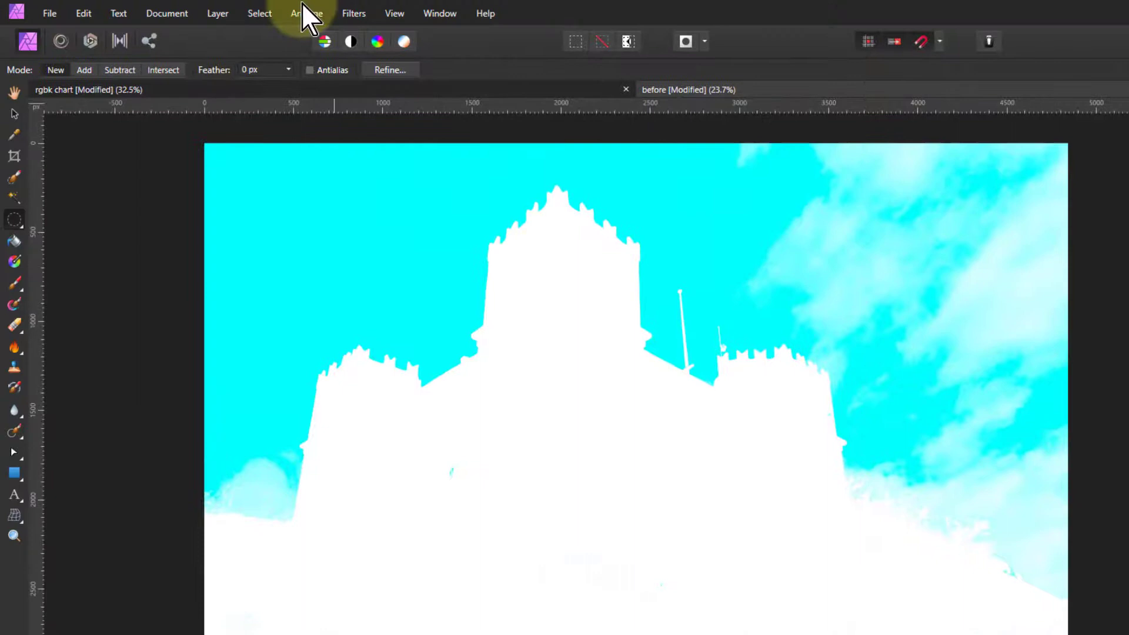
- Apply Image to M with equations DR=1, DG=SG/max(SR,SG,SB), DB=1
{"action": "left_click", "coordinate": [343, 12]}
{"action": "left_click", "coordinate": [294, 155]}
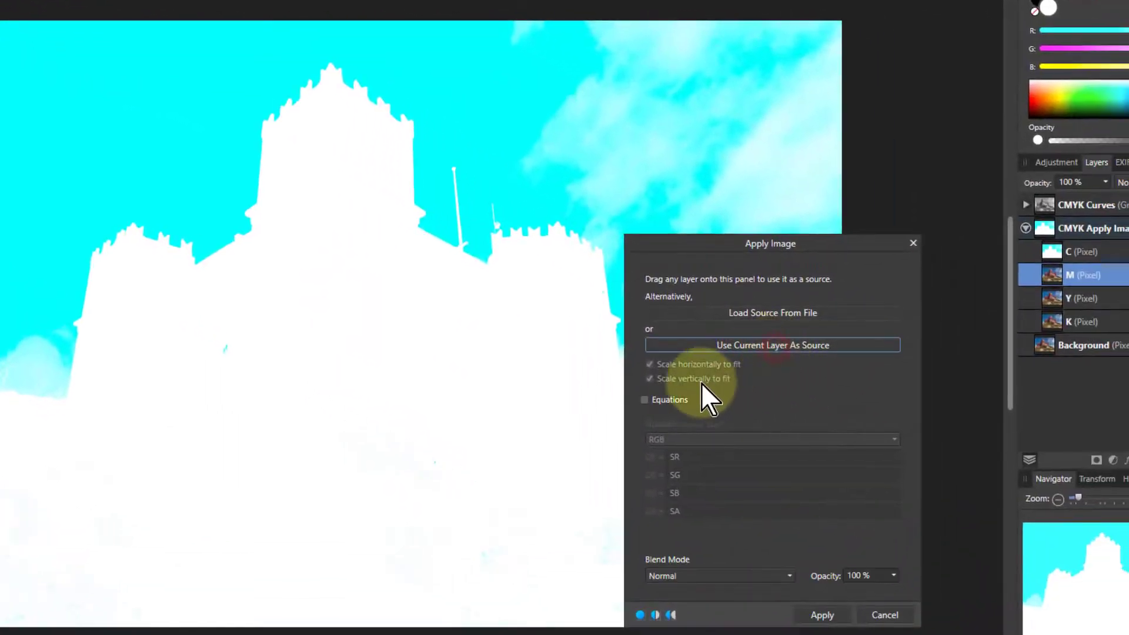
{"action": "left_click", "coordinate": [672, 399]}
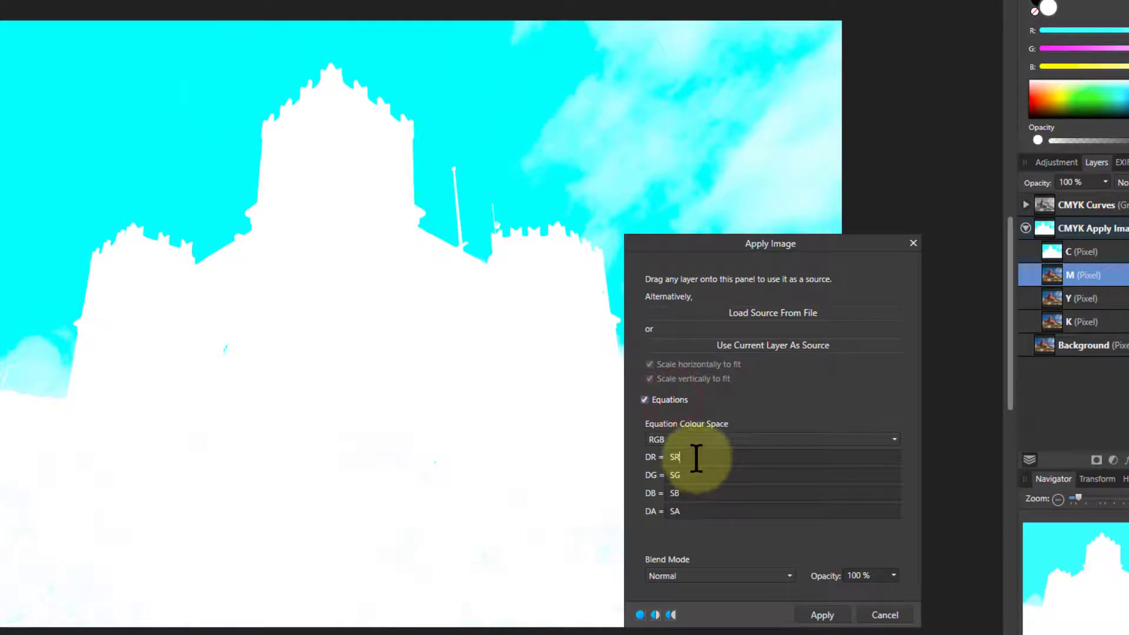
{"action": "double_click", "coordinate": [696, 458]}
{"action": "type", "text": "1"}
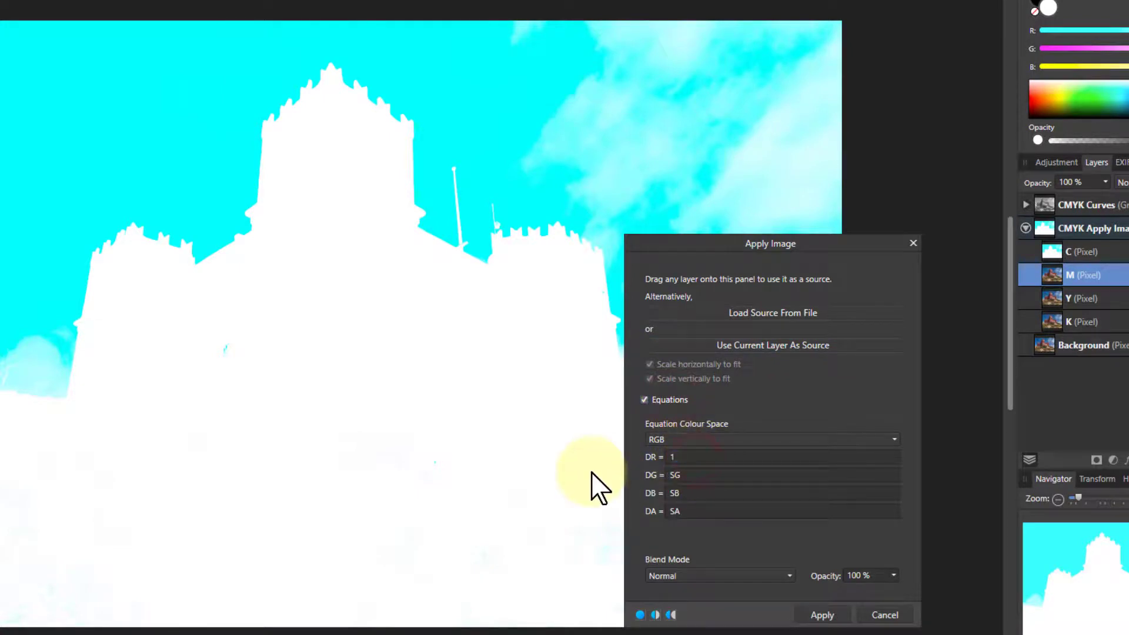
{"action": "double_click", "coordinate": [693, 493]}
{"action": "type", "text": "1"}
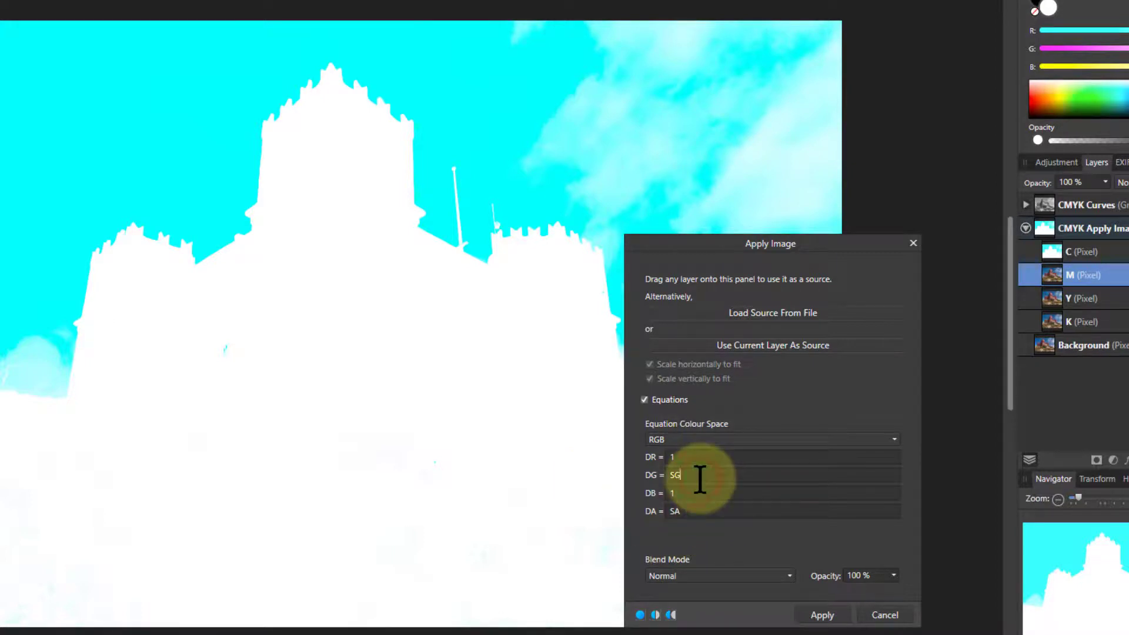
{"action": "type", "text": "SG/max(SR,SG,SB)"}
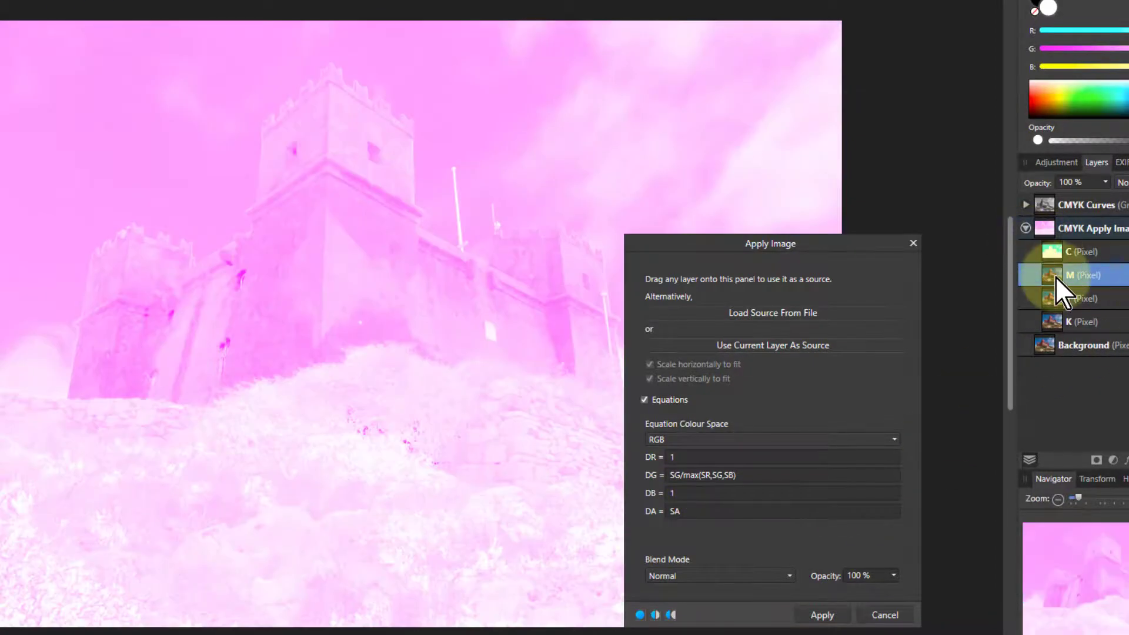
{"action": "left_click", "coordinate": [821, 613]}
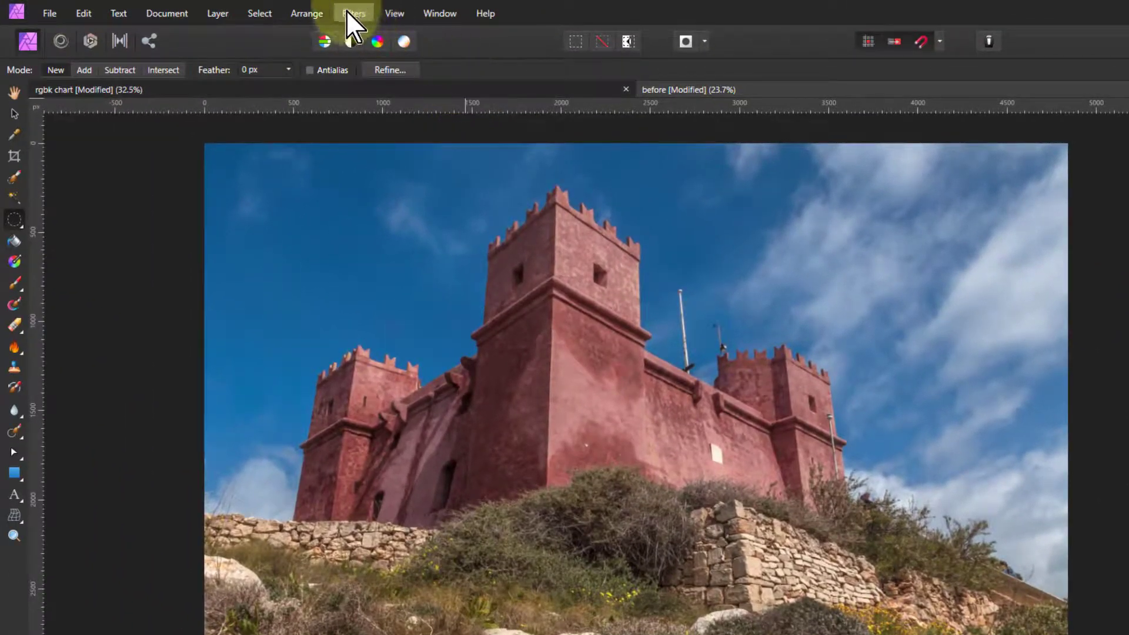
- Apply Image to Y from itself with equations DR=1, DG=1, DB=SB/max(SR,SG,SB)
{"action": "left_click", "coordinate": [346, 10]}
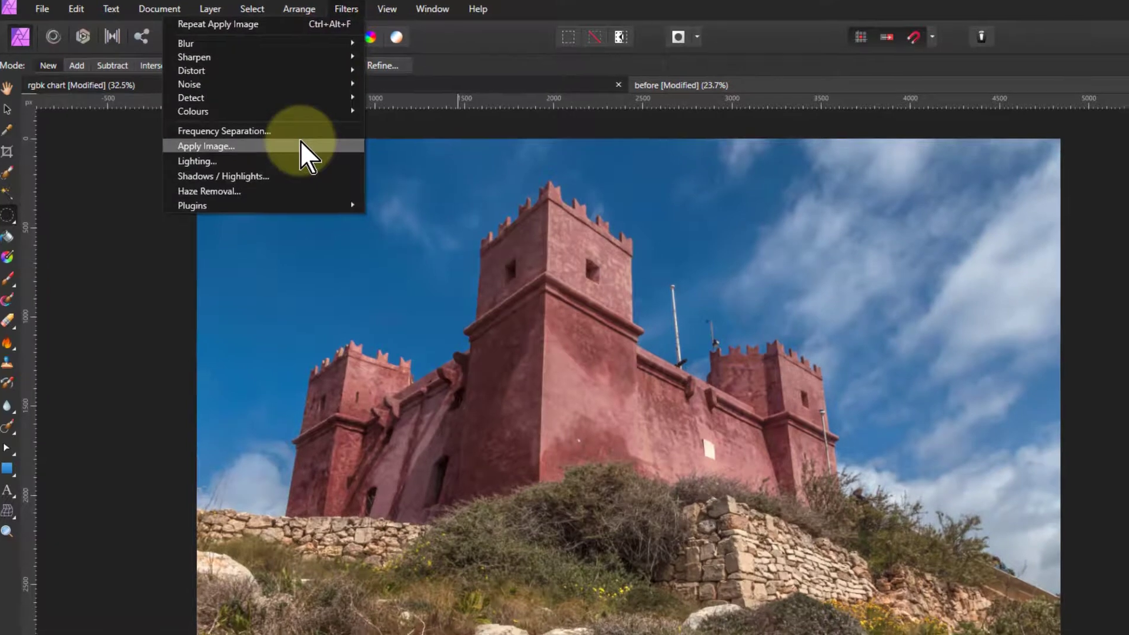
{"action": "left_click", "coordinate": [300, 143]}
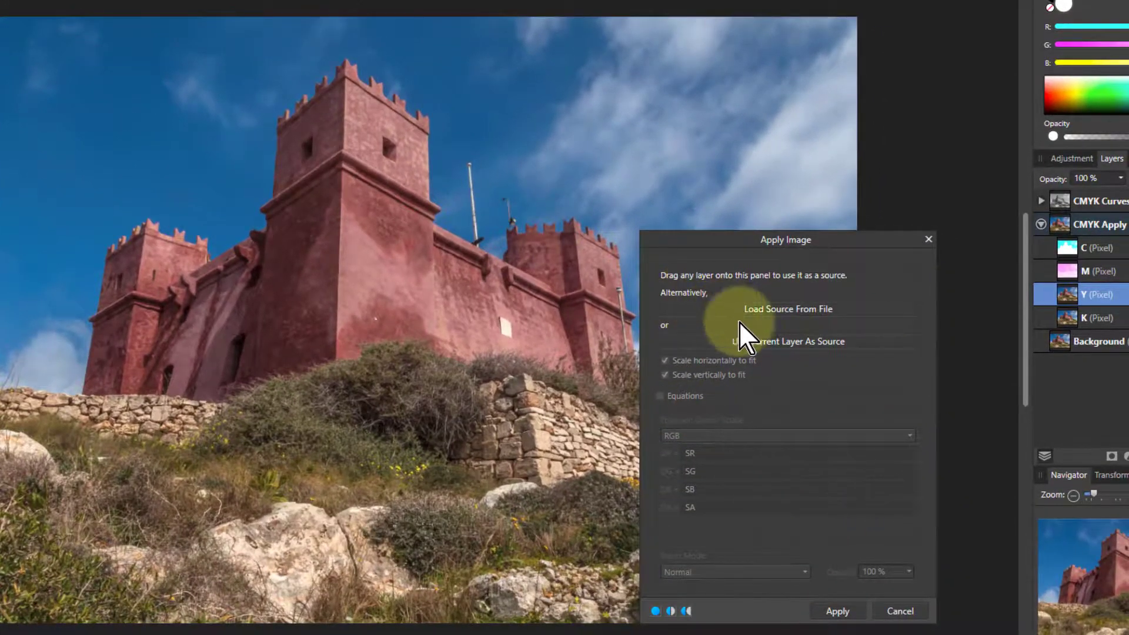
{"action": "left_click", "coordinate": [777, 344]}
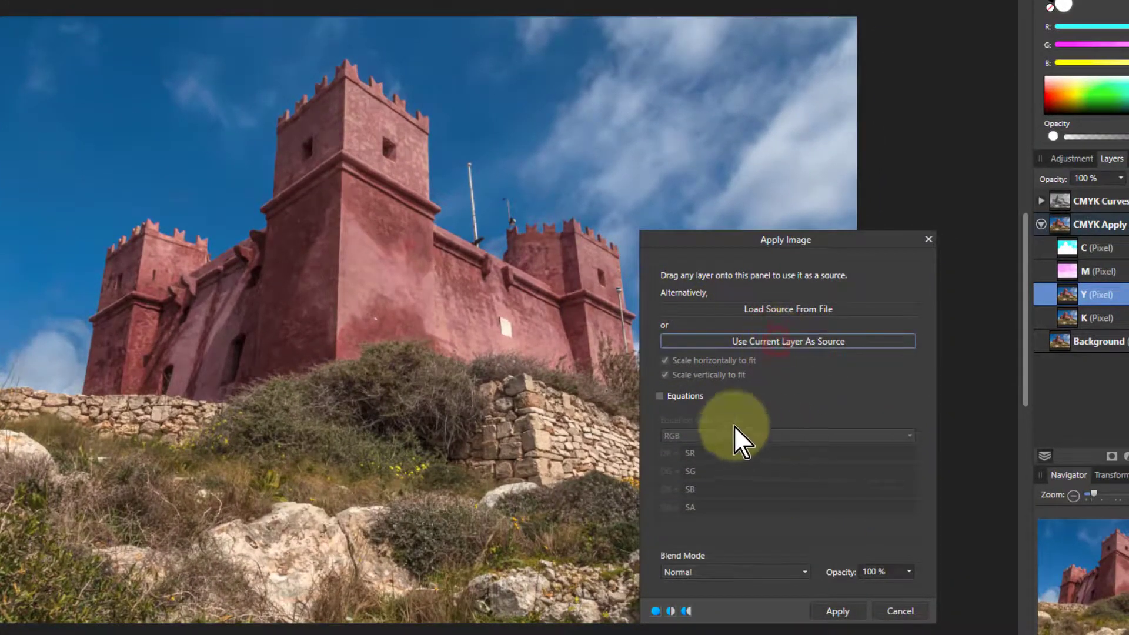
{"action": "left_click", "coordinate": [668, 398]}
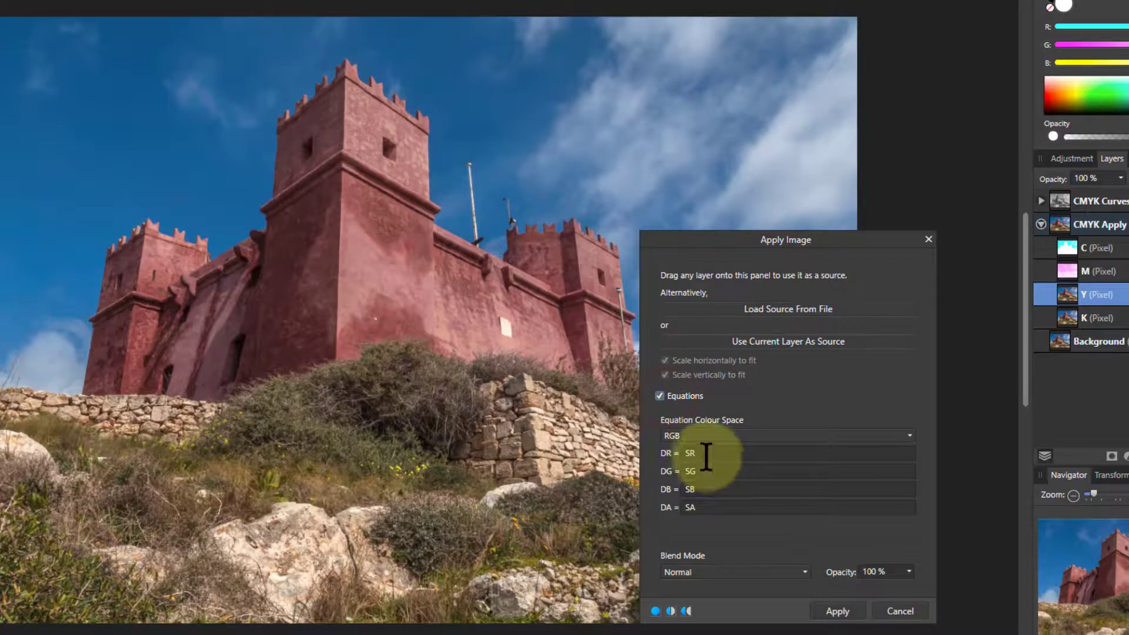
{"action": "left_click", "coordinate": [705, 454]}
{"action": "type", "text": "1"}
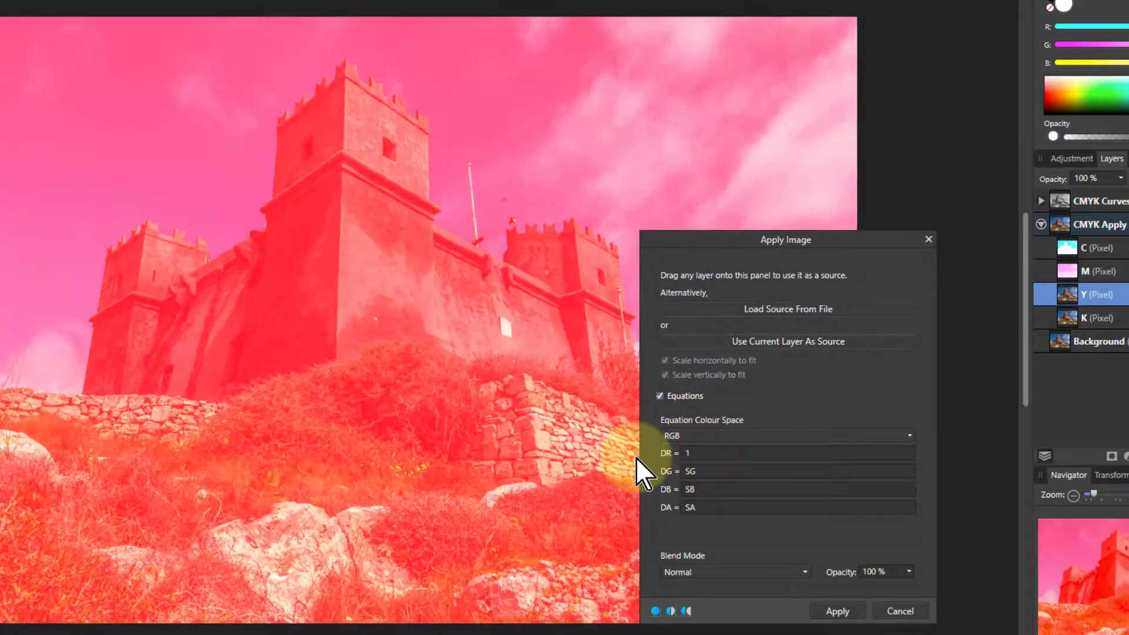
{"action": "left_click", "coordinate": [710, 472]}
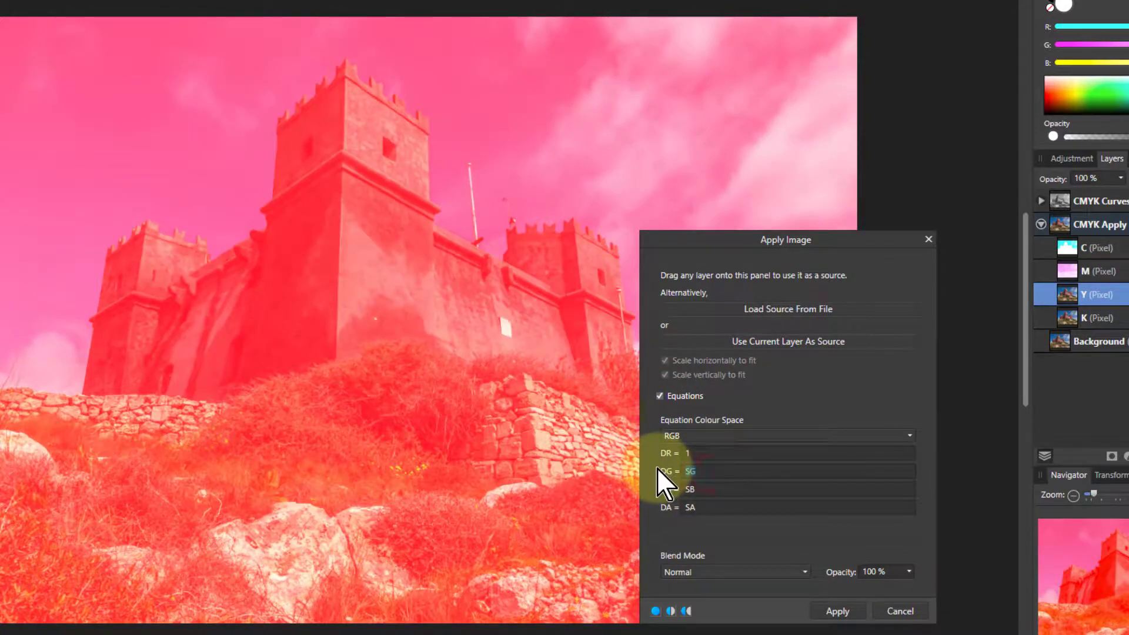
{"action": "type", "text": "1"}
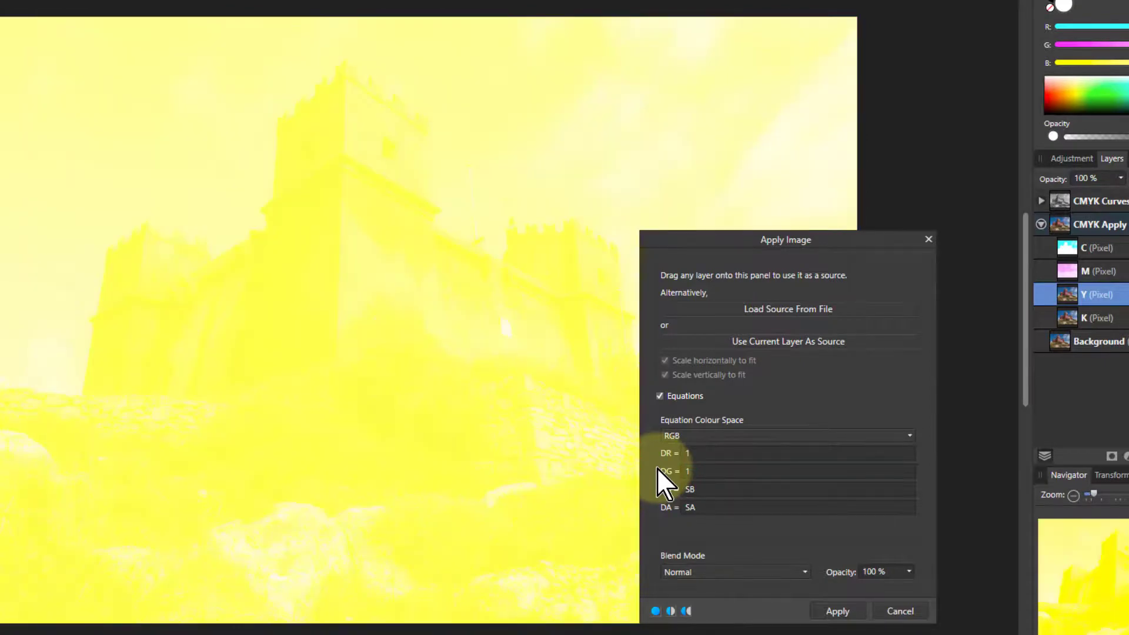
{"action": "left_click", "coordinate": [687, 490]}
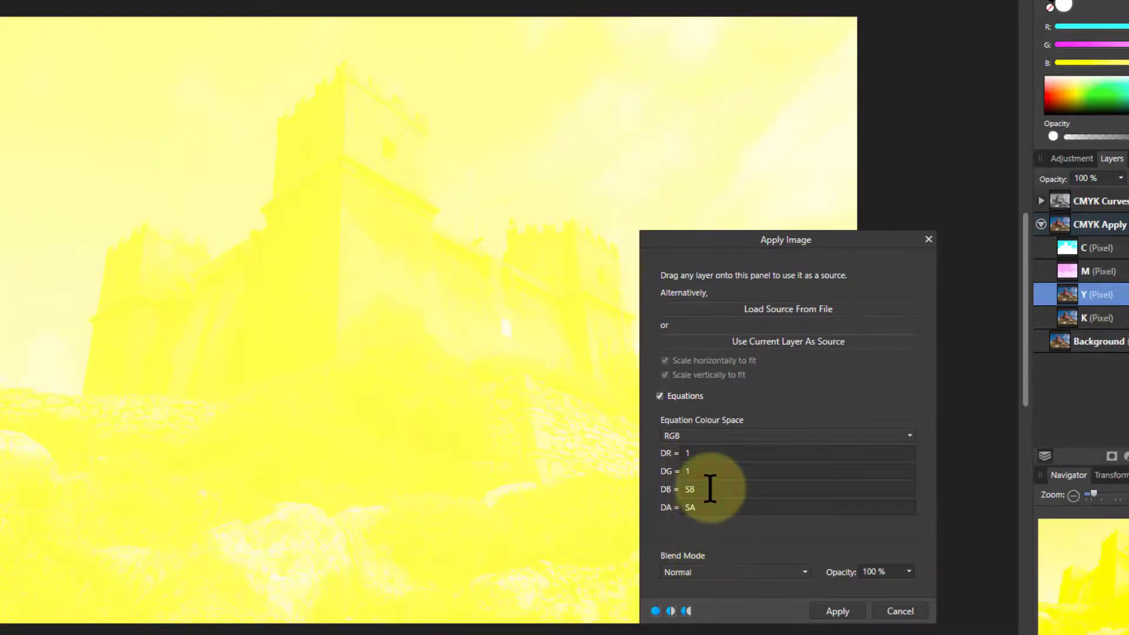
{"action": "type", "text": "SB/max(SR,SG,SB)"}
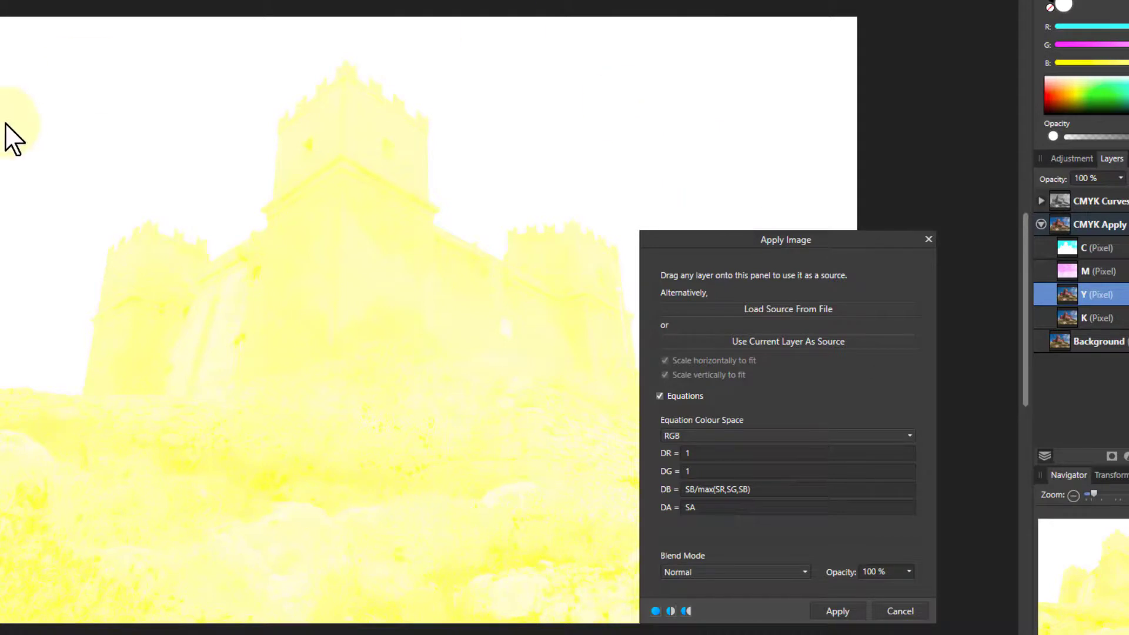
{"action": "left_click", "coordinate": [855, 612]}
{"action": "left_click", "coordinate": [840, 615]}
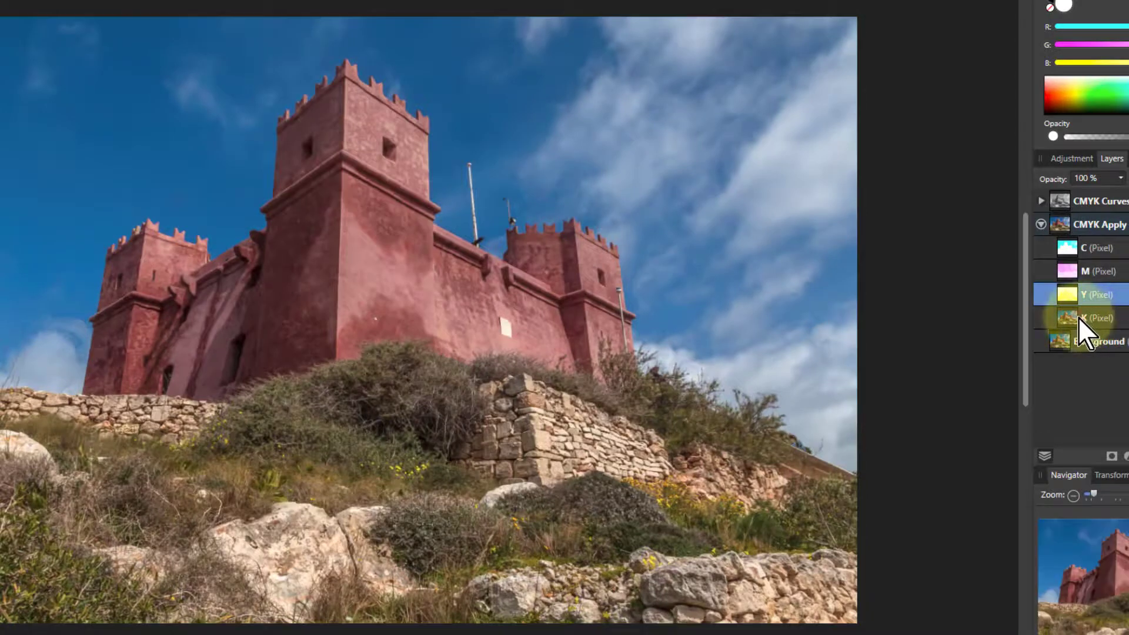
{"action": "left_click", "coordinate": [1082, 317]}
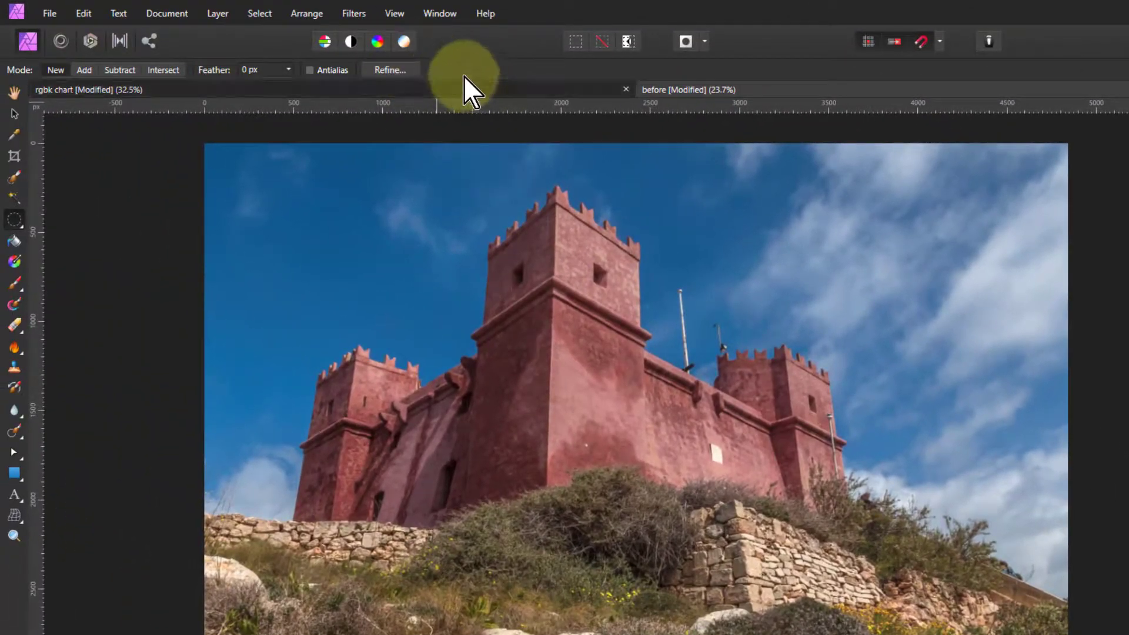
- Apply Image to K from itself with DR, DG and DB all set to max(SR,SG,SB)
{"action": "left_click", "coordinate": [352, 15]}
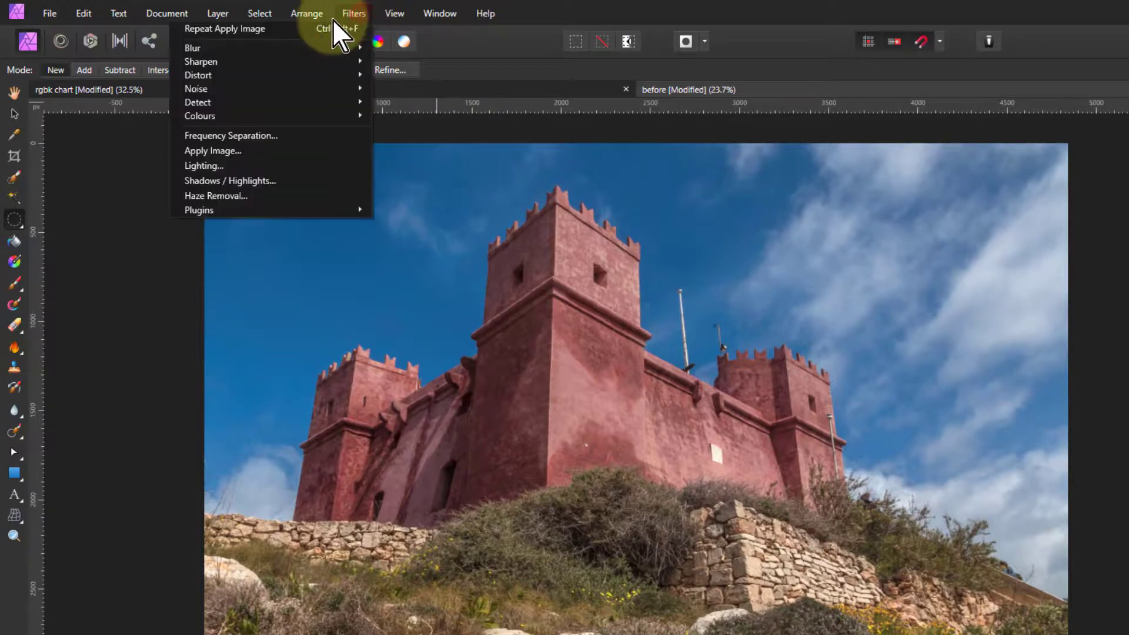
{"action": "left_click", "coordinate": [276, 150]}
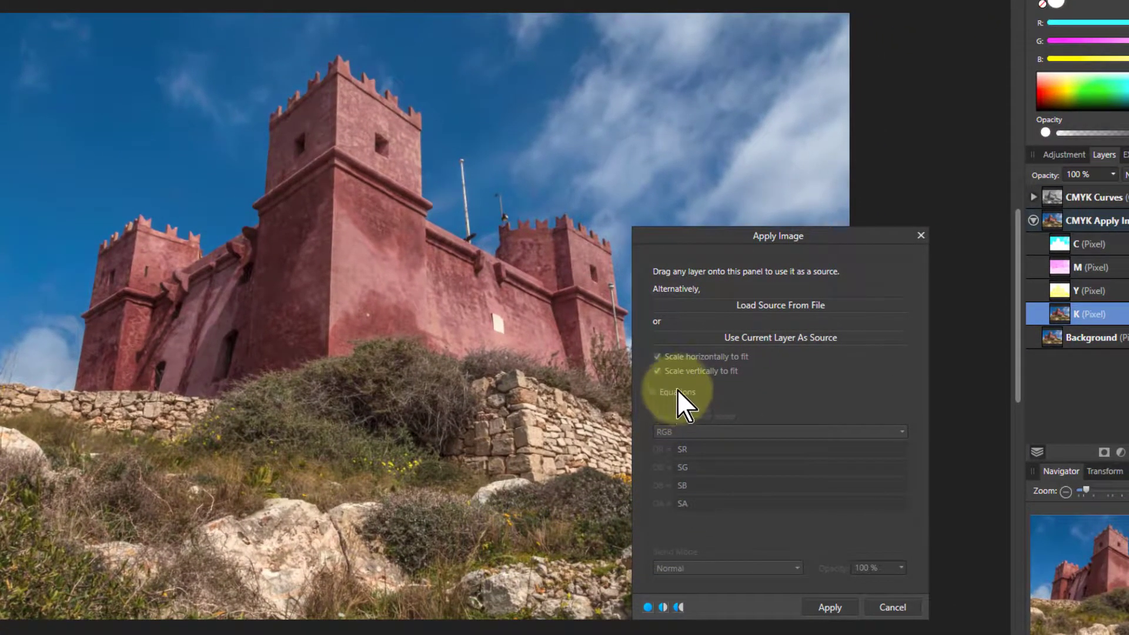
{"action": "left_click", "coordinate": [753, 337]}
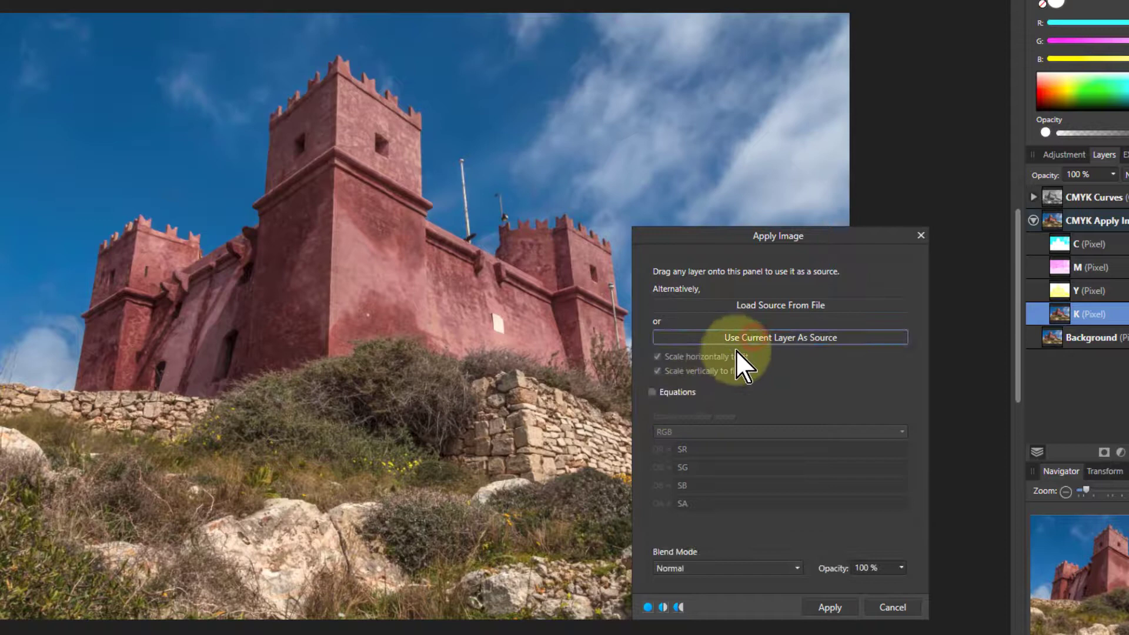
{"action": "left_click", "coordinate": [678, 393]}
{"action": "left_click", "coordinate": [705, 450]}
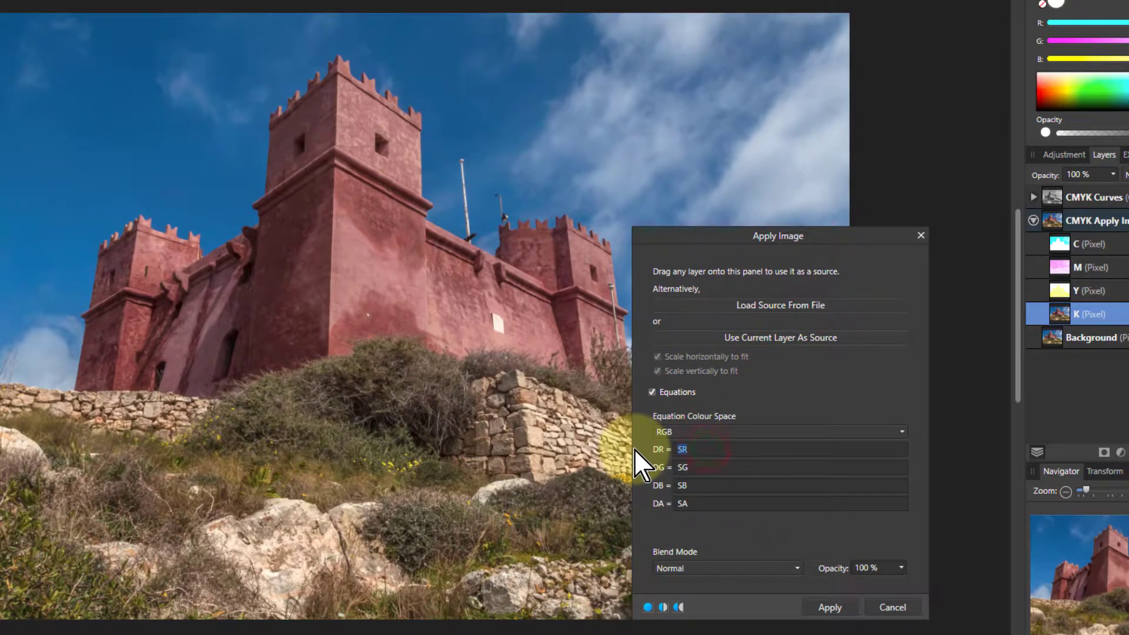
{"action": "type", "text": "max(SR,SG,SB)"}
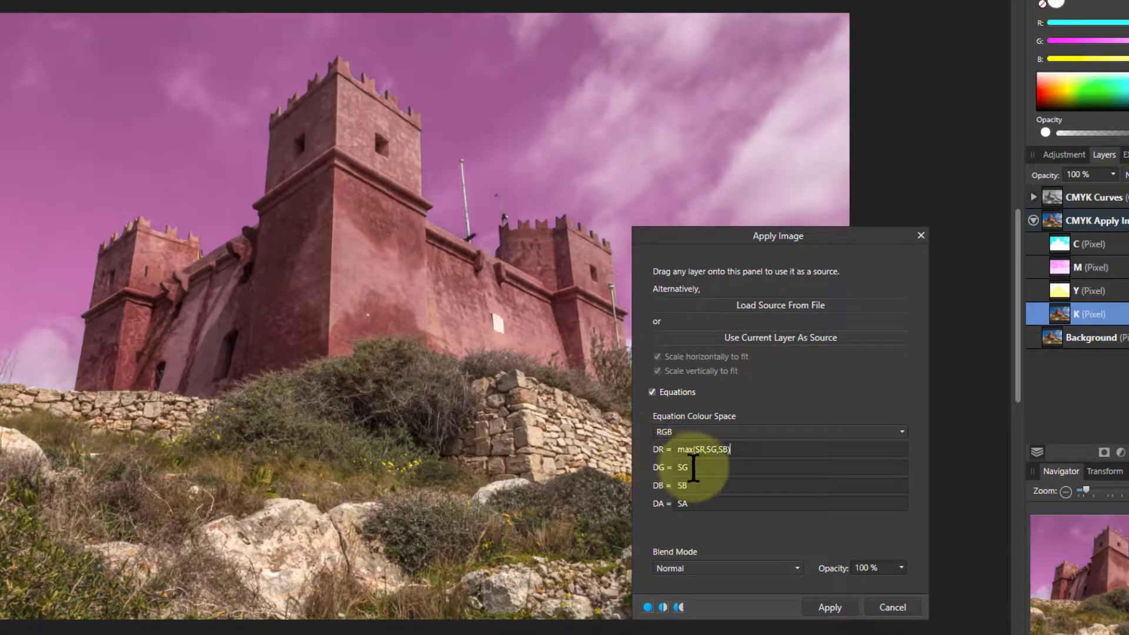
{"action": "left_click", "coordinate": [694, 469]}
{"action": "type", "text": "max(SR,SG,SB)"}
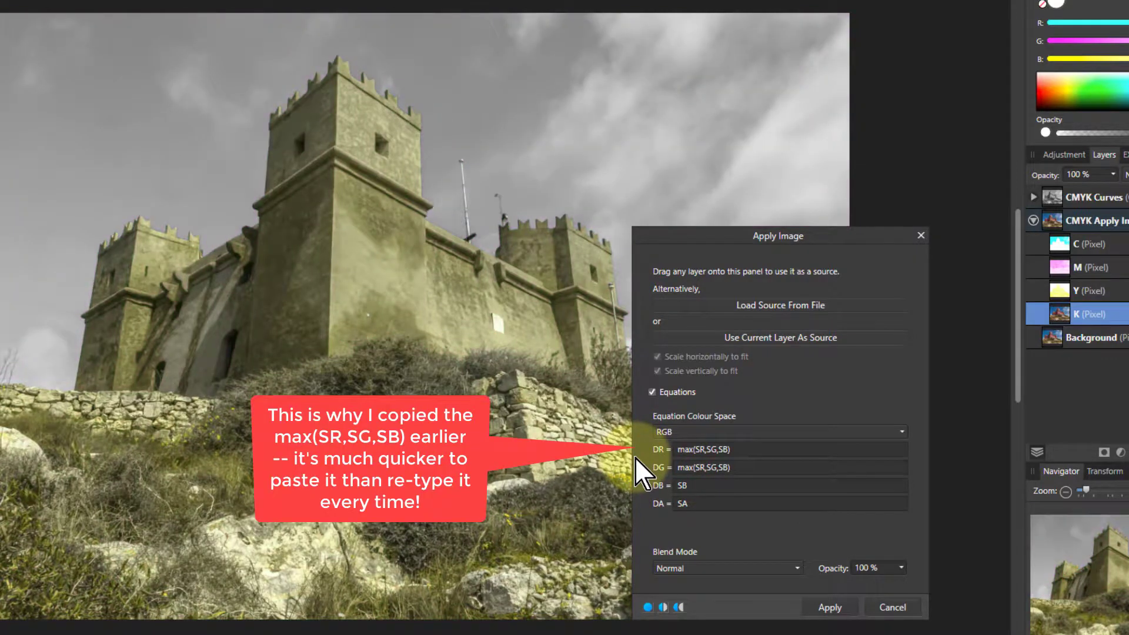
{"action": "left_click", "coordinate": [688, 485]}
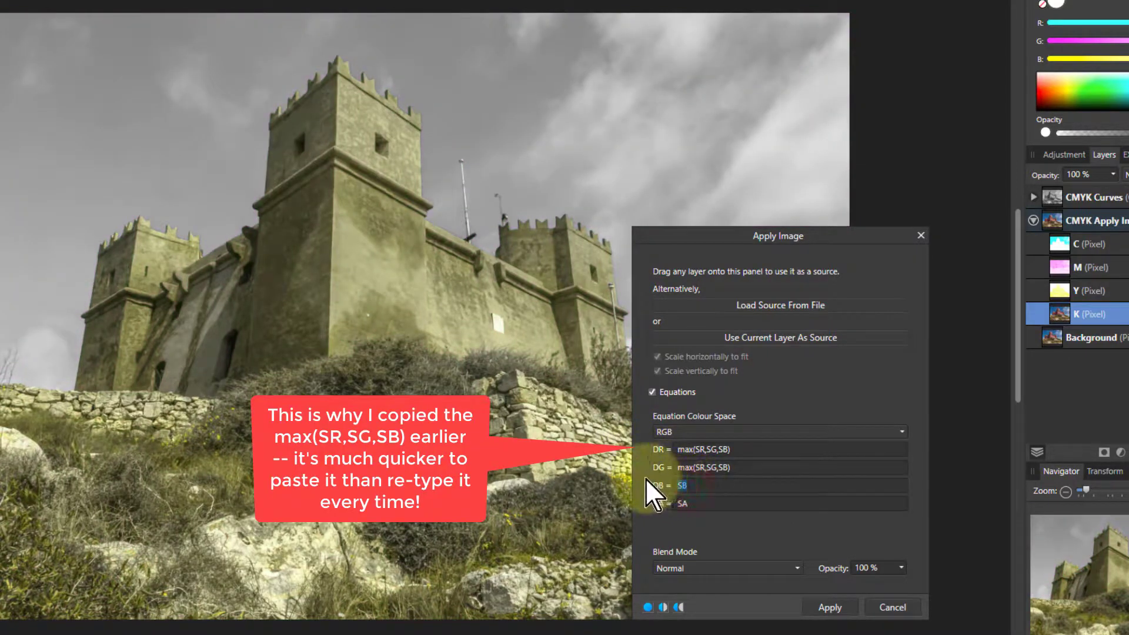
{"action": "type", "text": "max(SR,SG,SB)"}
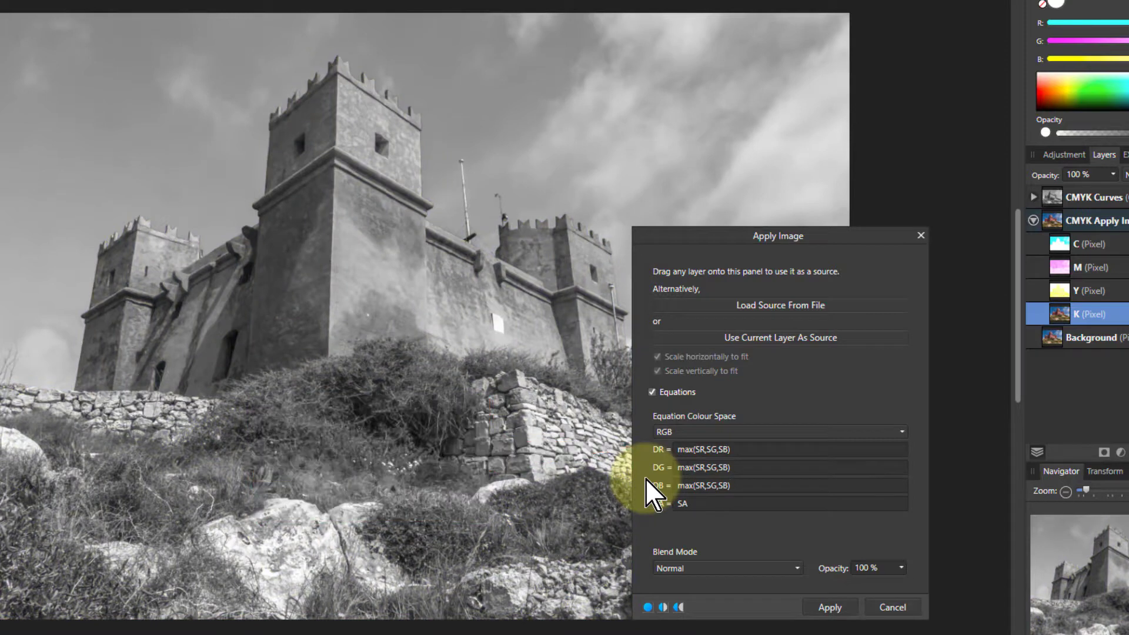
{"action": "left_click", "coordinate": [829, 608]}
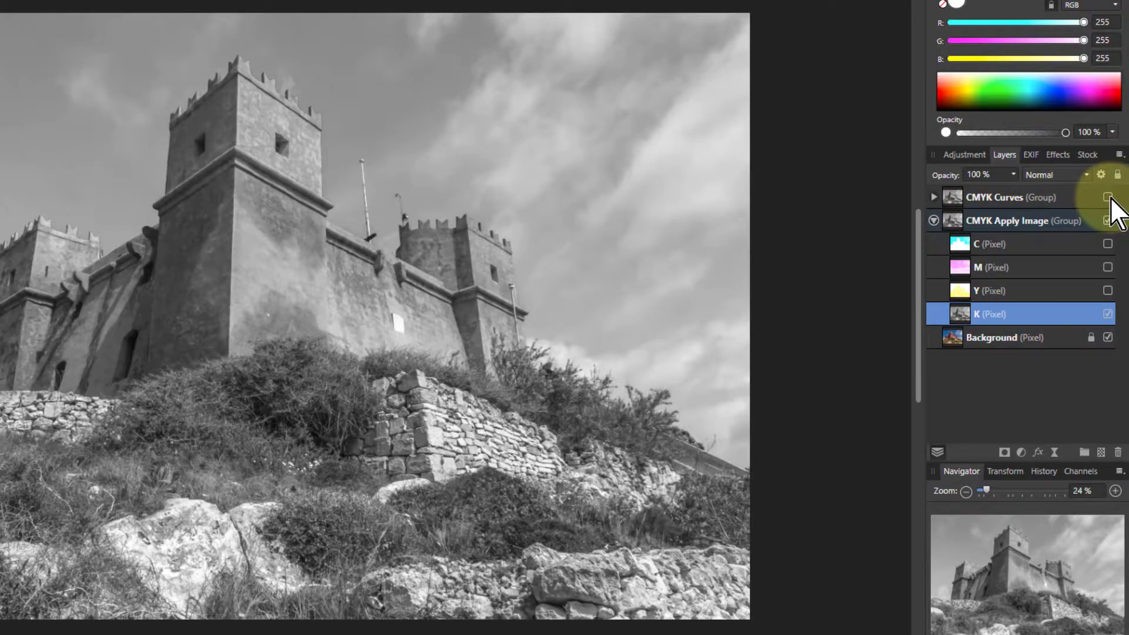
- Briefly show the CMYK Curves group, then hide it again
{"action": "left_click", "coordinate": [1109, 197]}
{"action": "left_click", "coordinate": [1109, 197]}
{"action": "left_click_drag", "start_coordinate": [964, 196], "coordinate": [992, 195]}
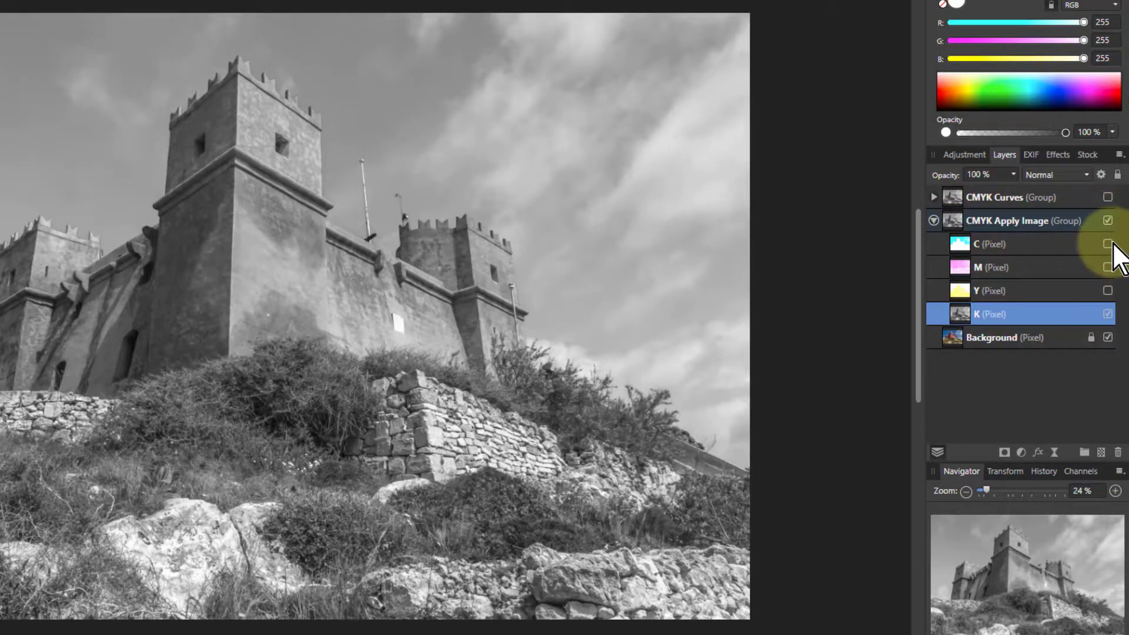
- Make the C, M and Y layers visible and select all three
{"action": "left_click", "coordinate": [1108, 243]}
{"action": "left_click", "coordinate": [1107, 267]}
{"action": "left_click", "coordinate": [1108, 290]}
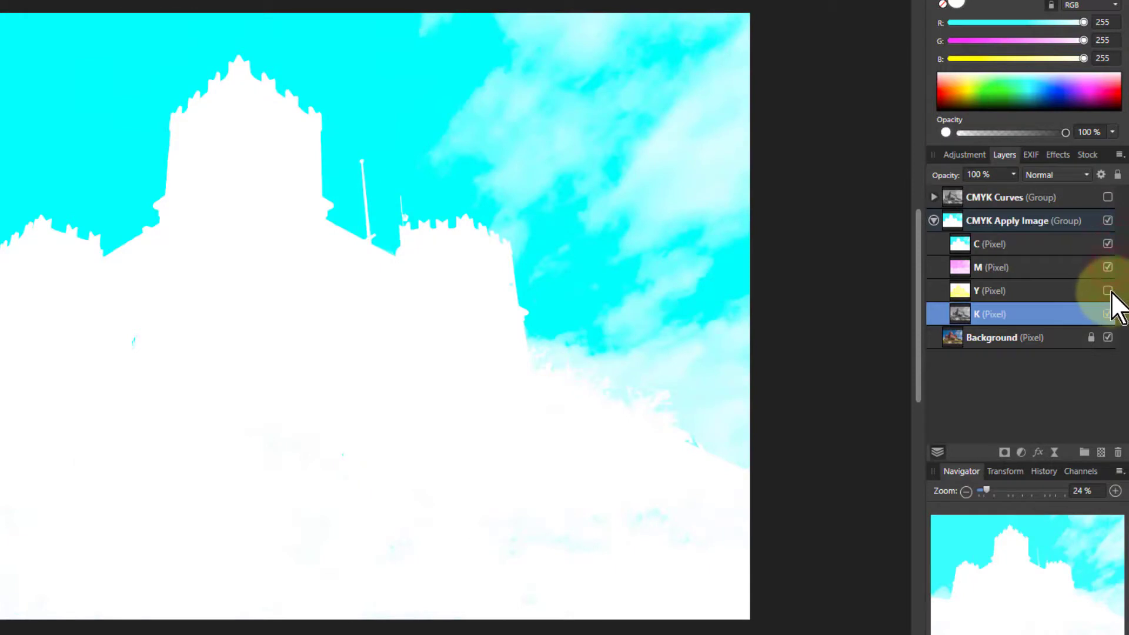
{"action": "left_click", "coordinate": [982, 246]}
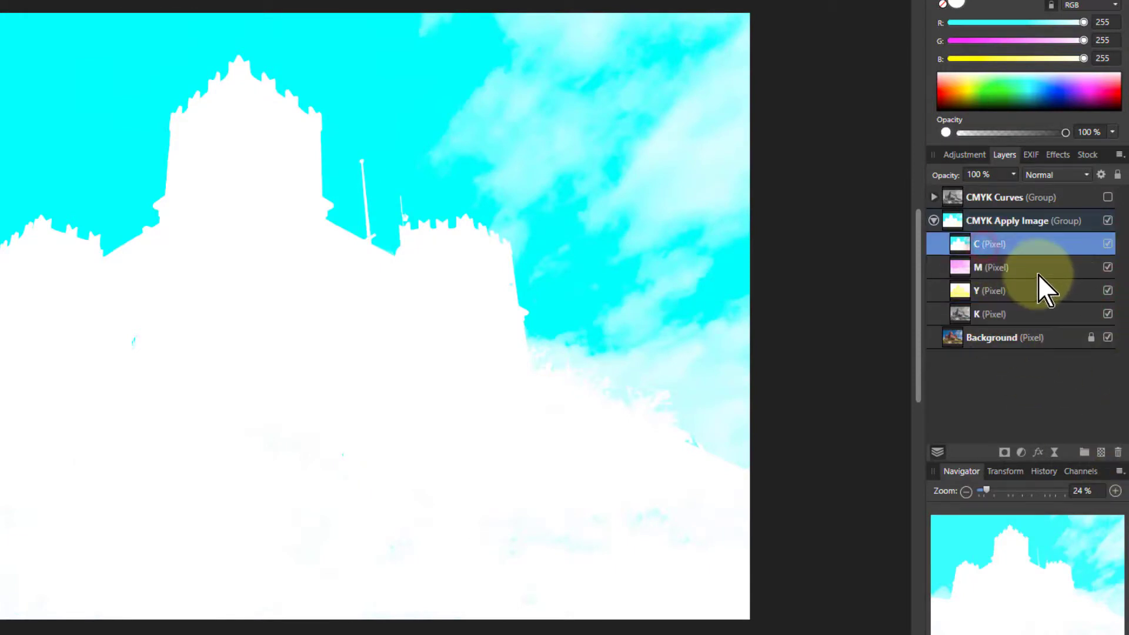
{"action": "left_click", "coordinate": [996, 290], "text": "shift"}
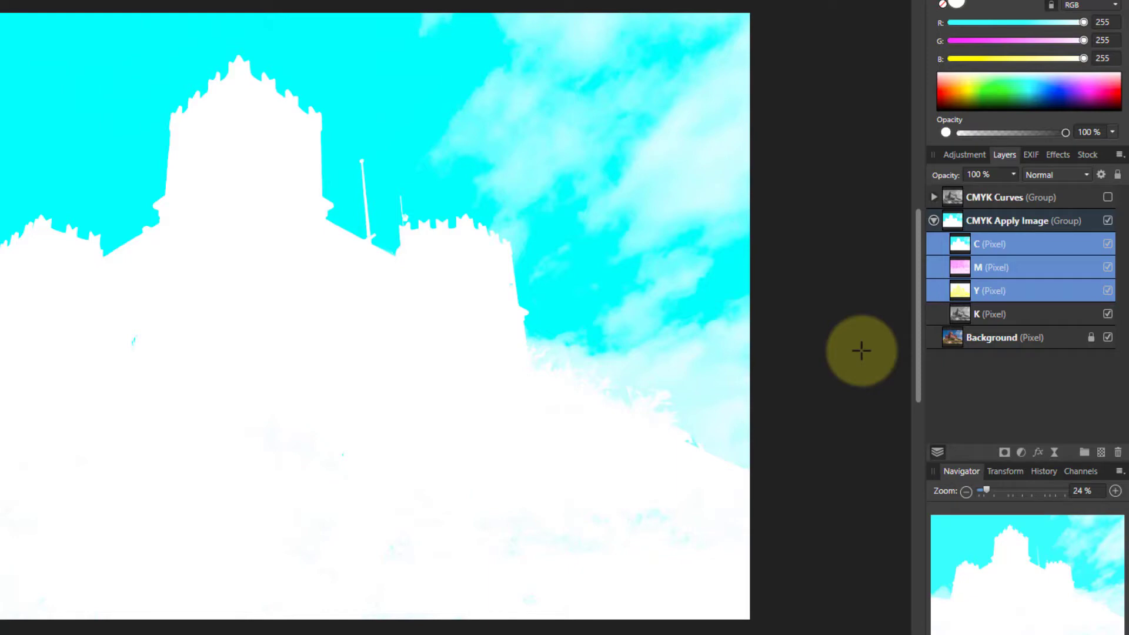
- Change the blend mode of the selected C, M and Y layers to Multiply
{"action": "left_click", "coordinate": [1058, 176]}
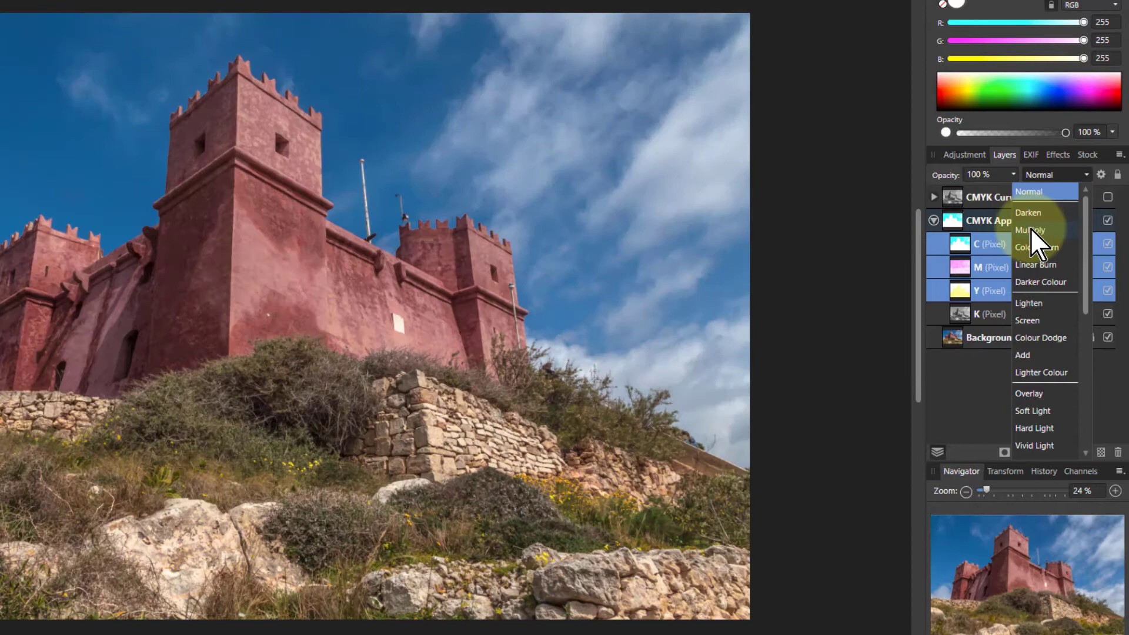
{"action": "left_click", "coordinate": [1030, 229]}
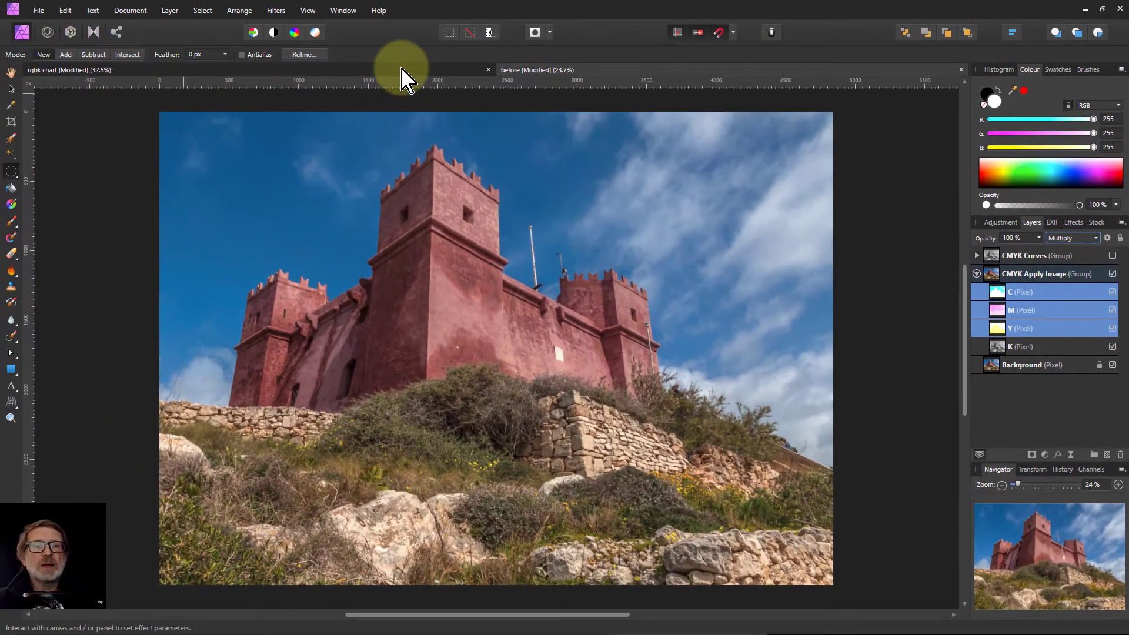
- Bring the rgbk chart document forward and pick the Pan tool with H
{"action": "left_click", "coordinate": [390, 75]}
{"action": "key", "text": "h"}
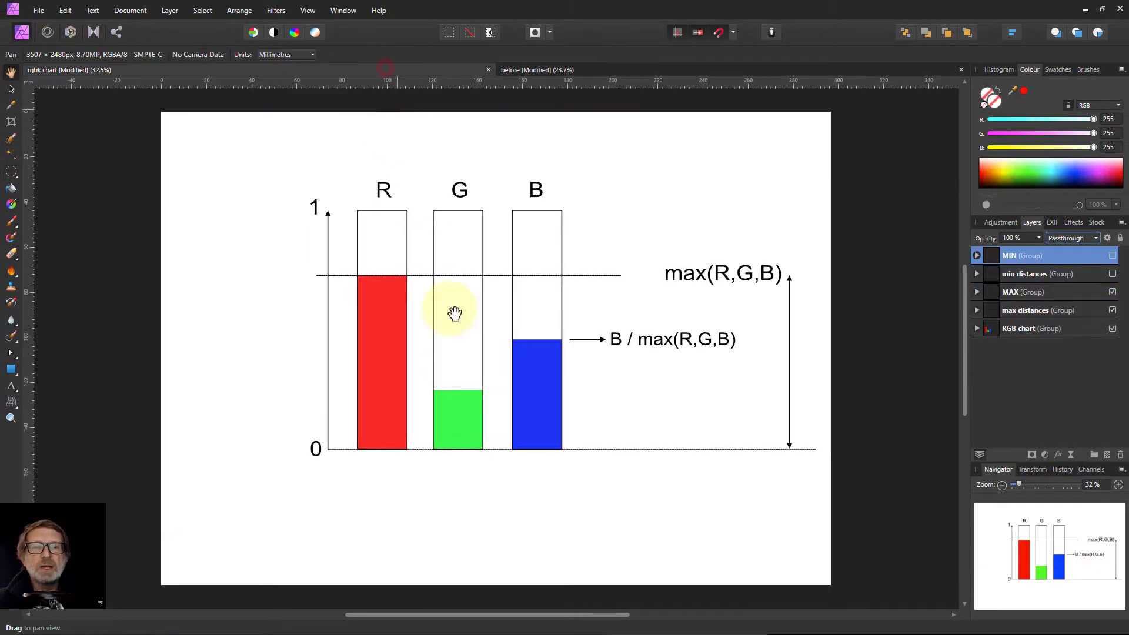